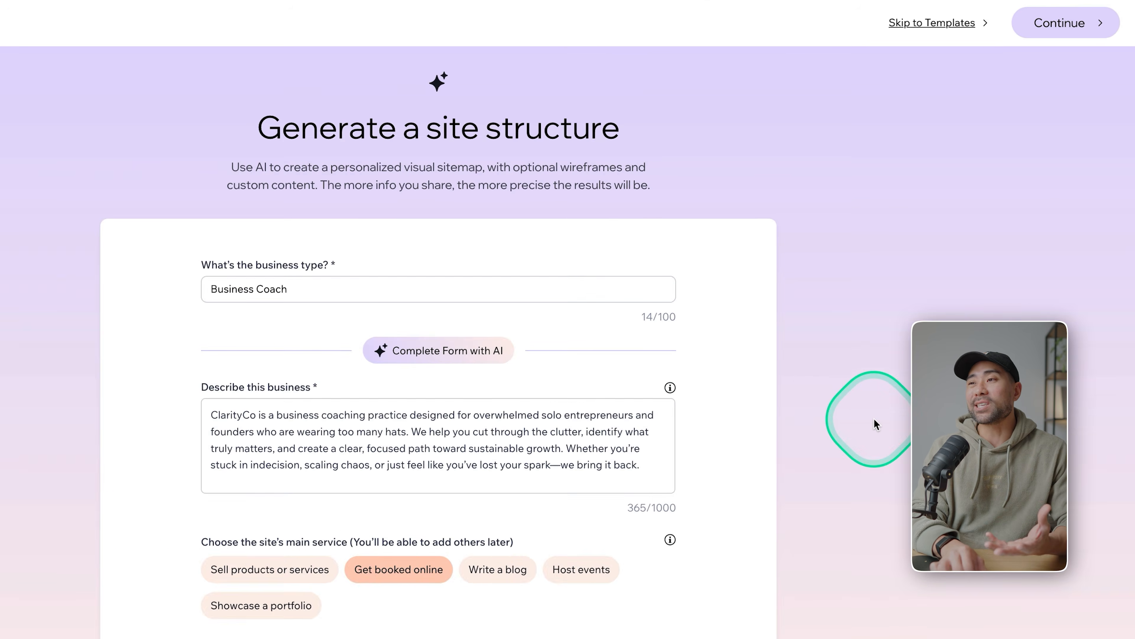
Step: Look through the completed site brief, from the business type and description to the site goals and tone of voice
scroll(772, 233, down, 4)
scroll(774, 232, up, 4)
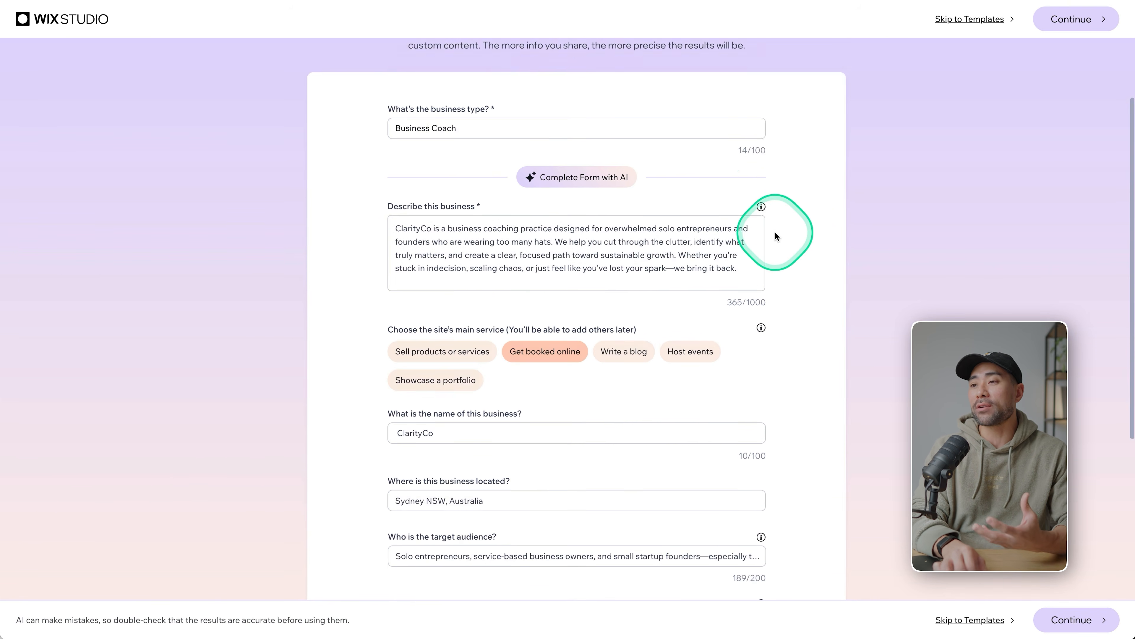
scroll(635, 344, down, 4)
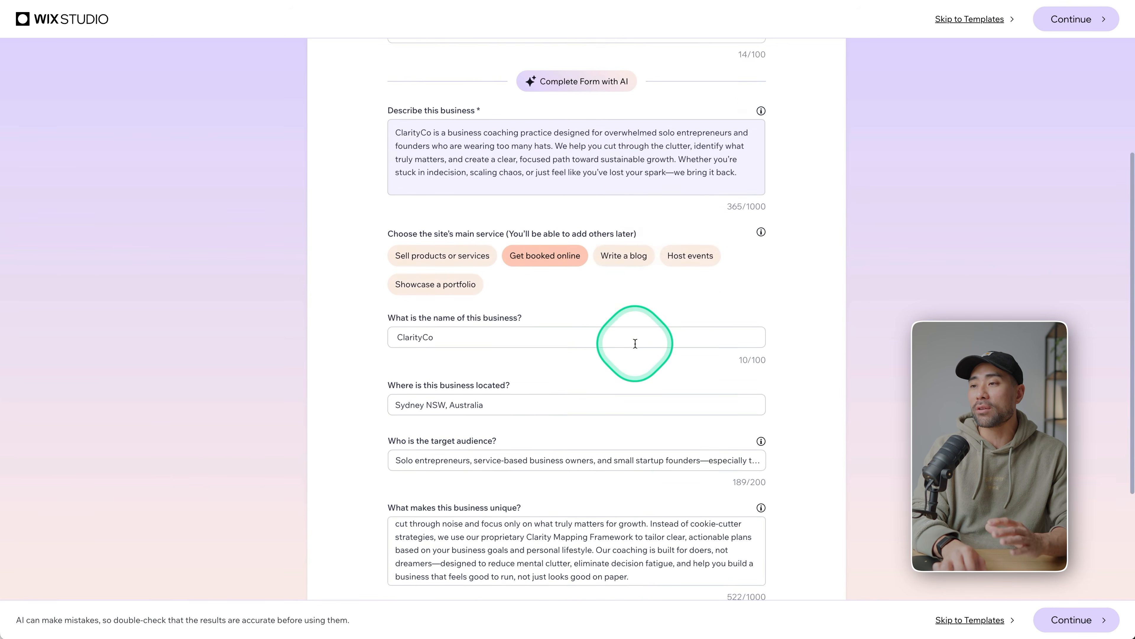
scroll(635, 344, down, 4)
scroll(639, 329, up, 3)
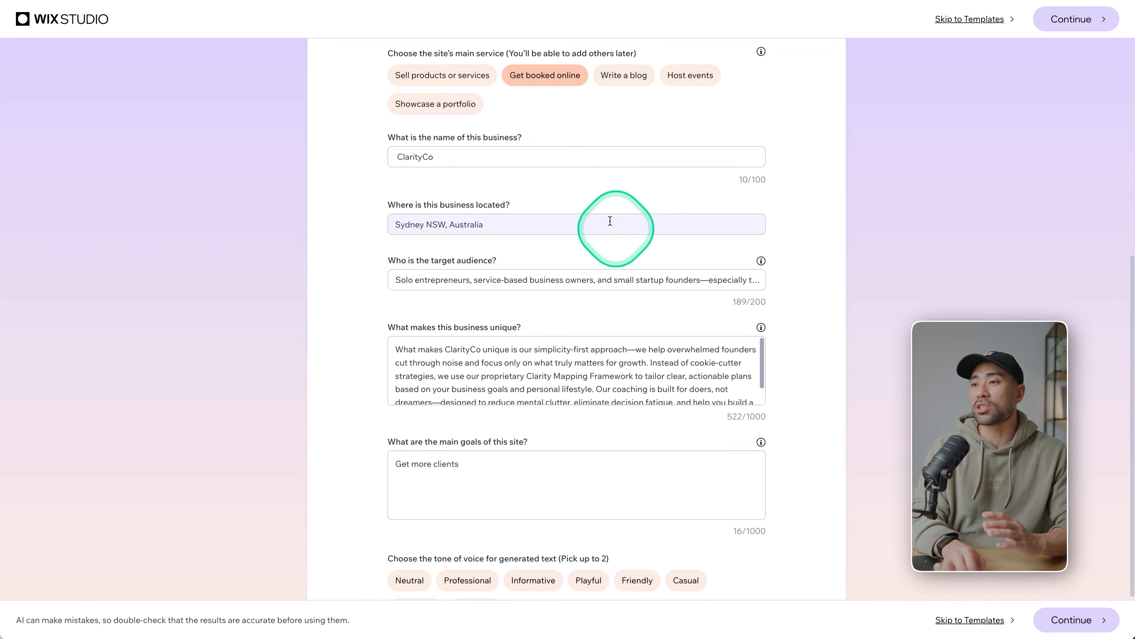
scroll(608, 220, up, 8)
scroll(521, 253, down, 3)
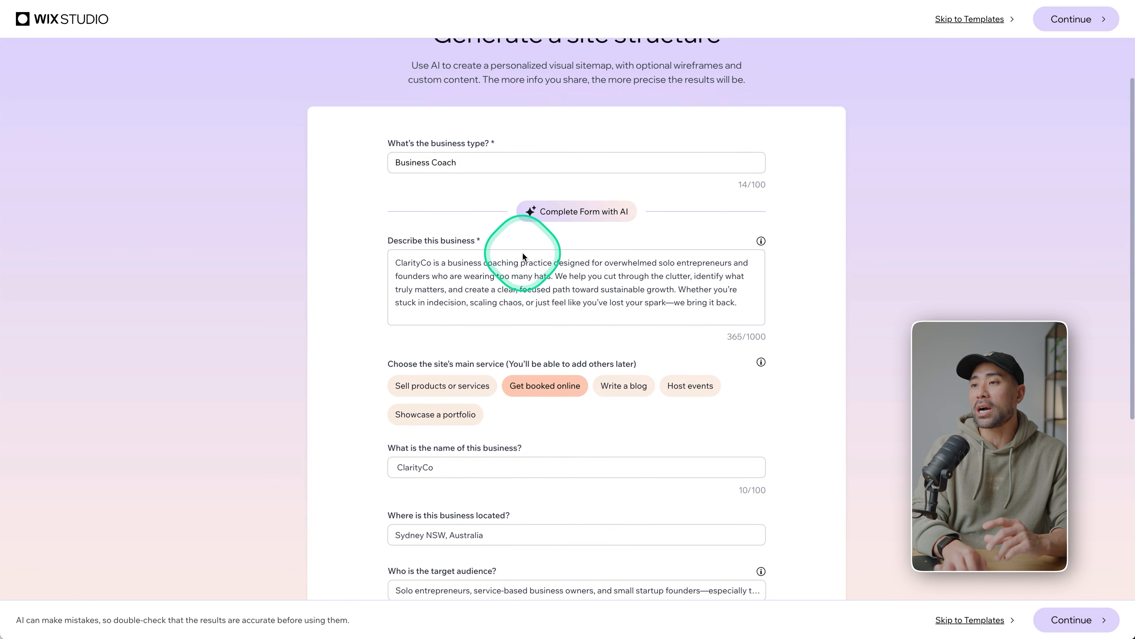
Step: Check the business type suggestions, keep Business Coach, and review the brief's remaining answers down to the tone of voice options
click(723, 90)
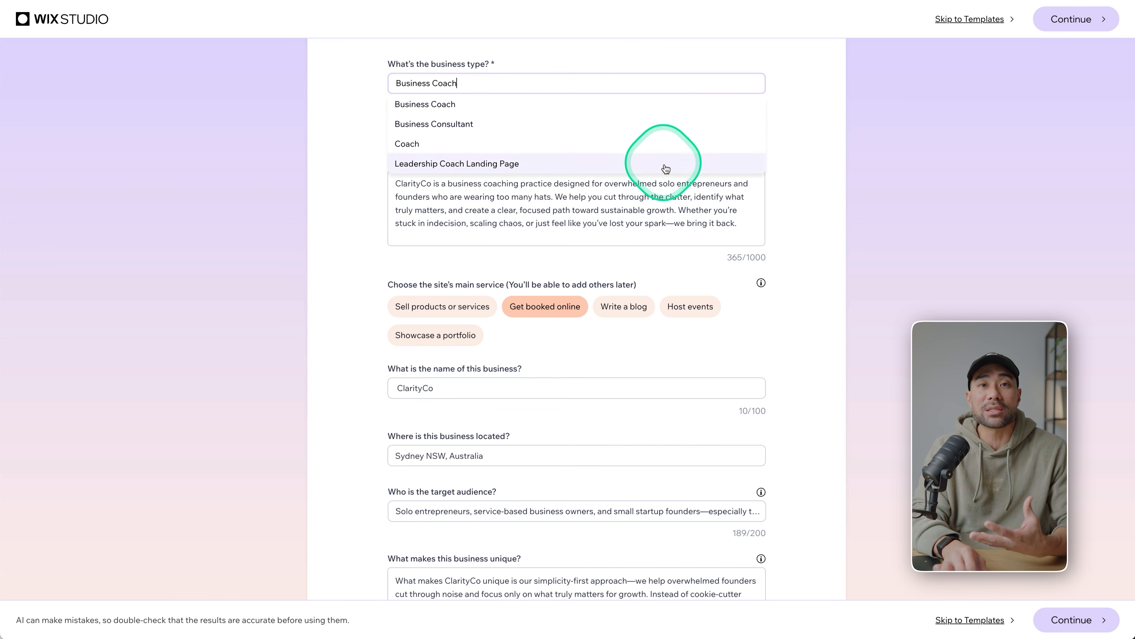
click(857, 223)
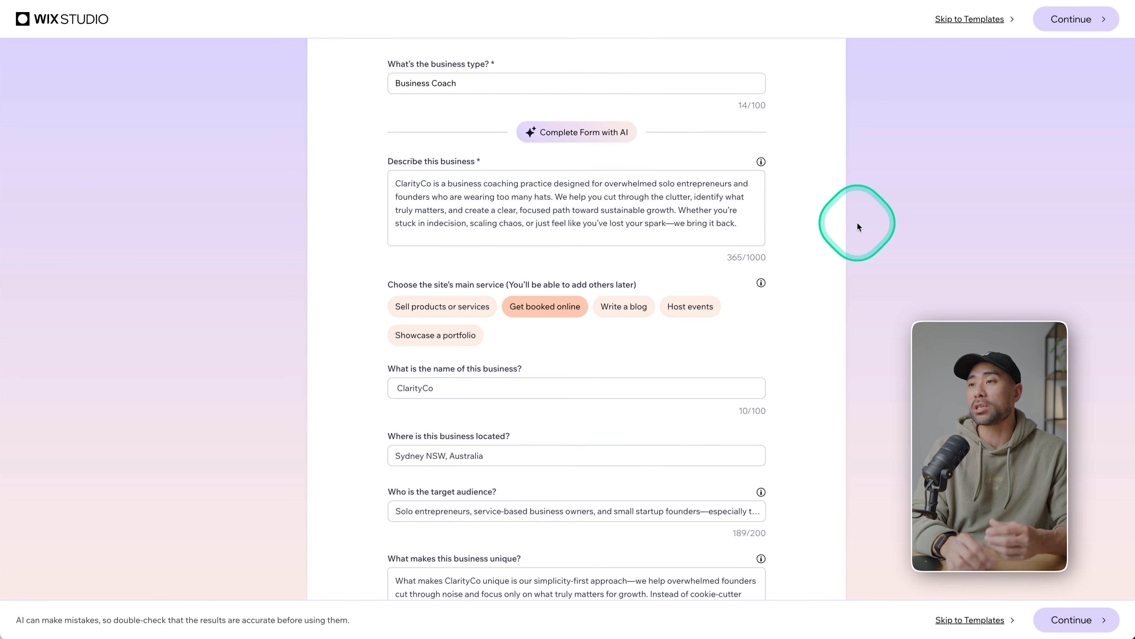
scroll(849, 219, down, 2)
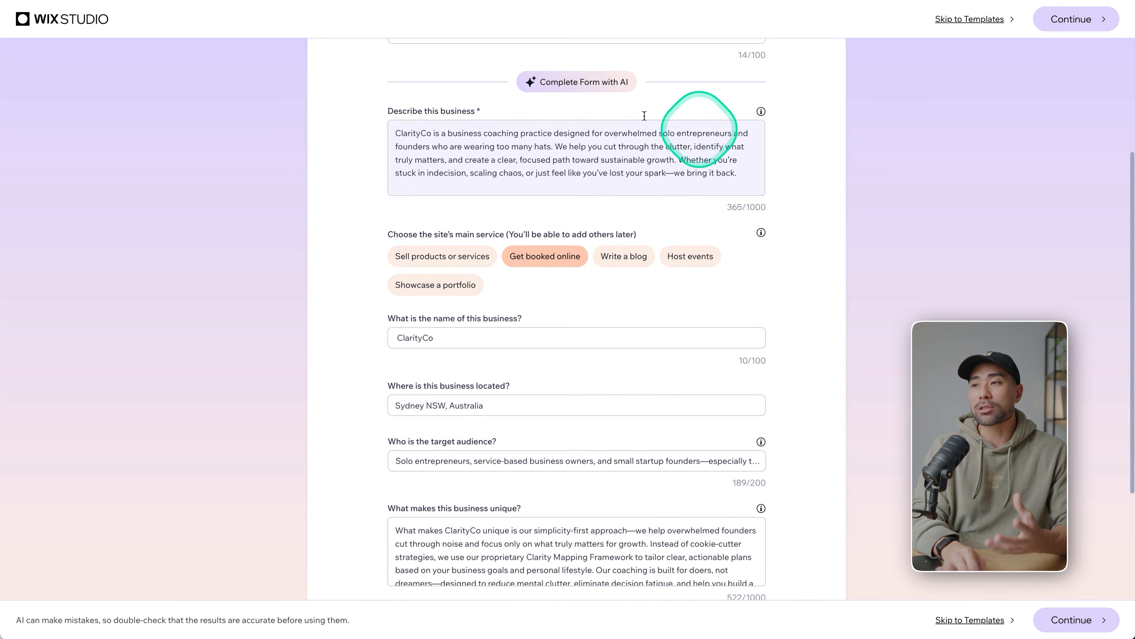
scroll(609, 238, down, 3)
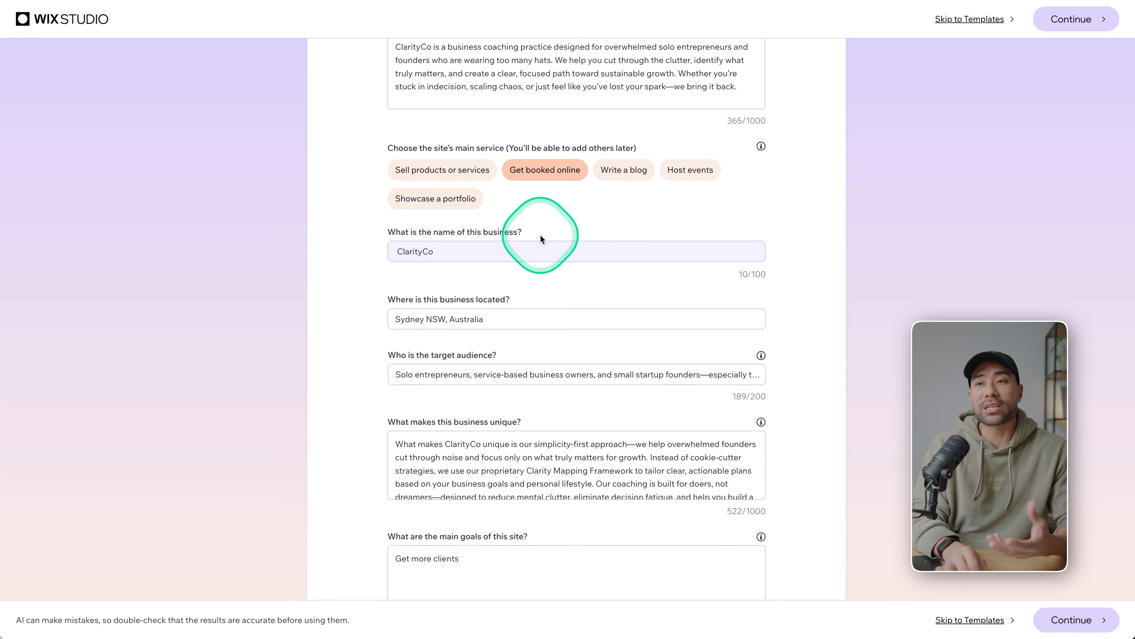
scroll(506, 217, down, 2)
scroll(476, 210, down, 3)
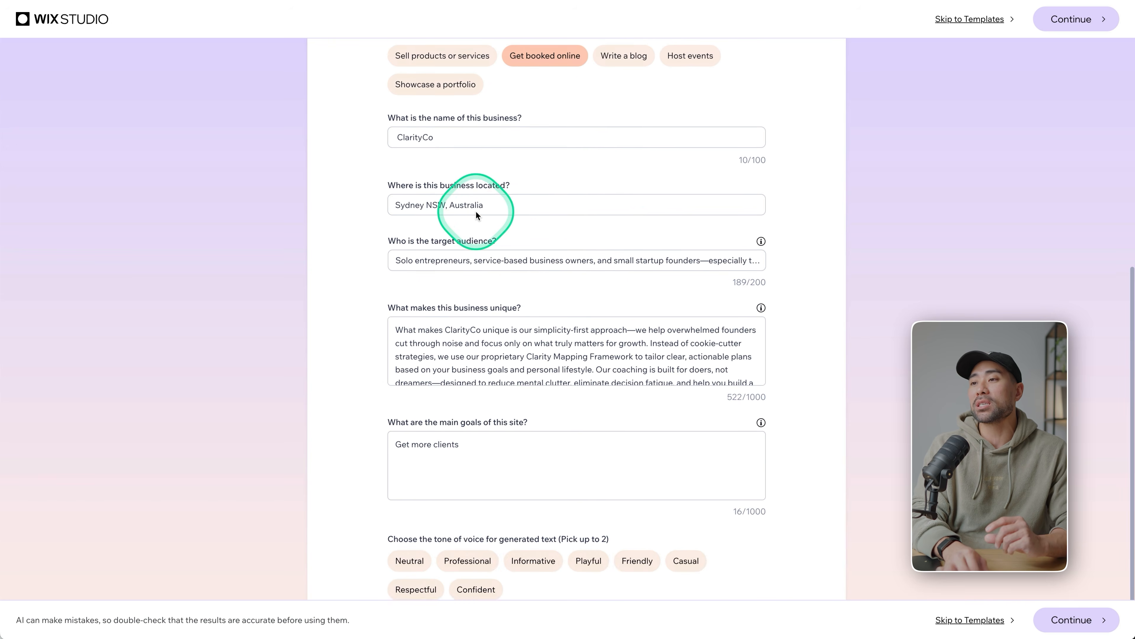
scroll(573, 217, down, 1)
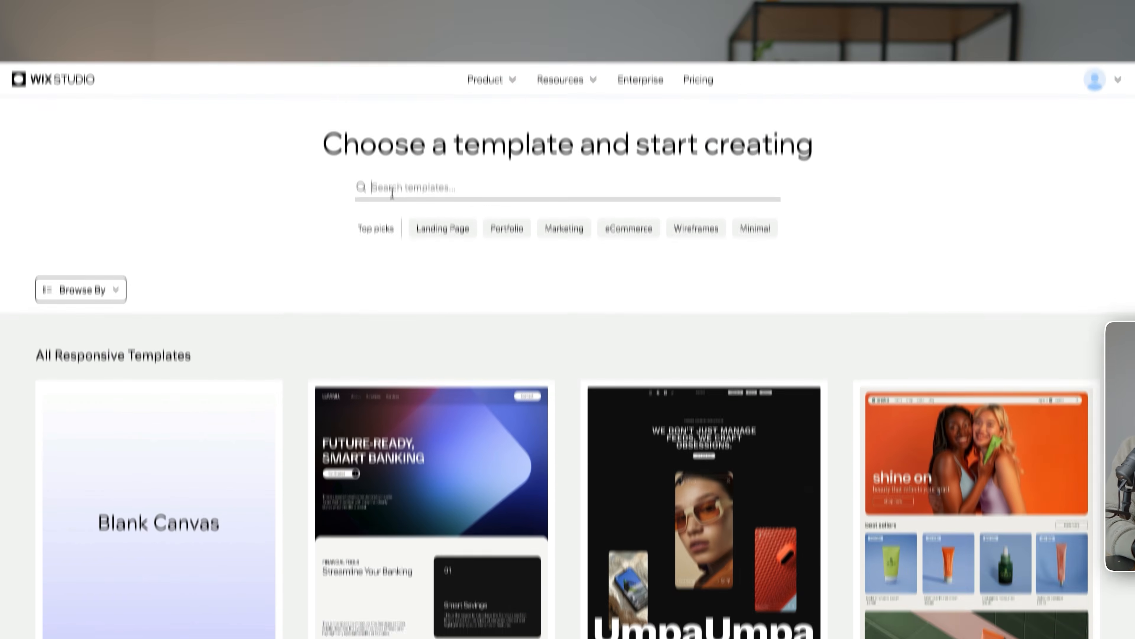
Step: Search the template library for "coaching" and examine the Business Consultant template among the results
text(coaching)
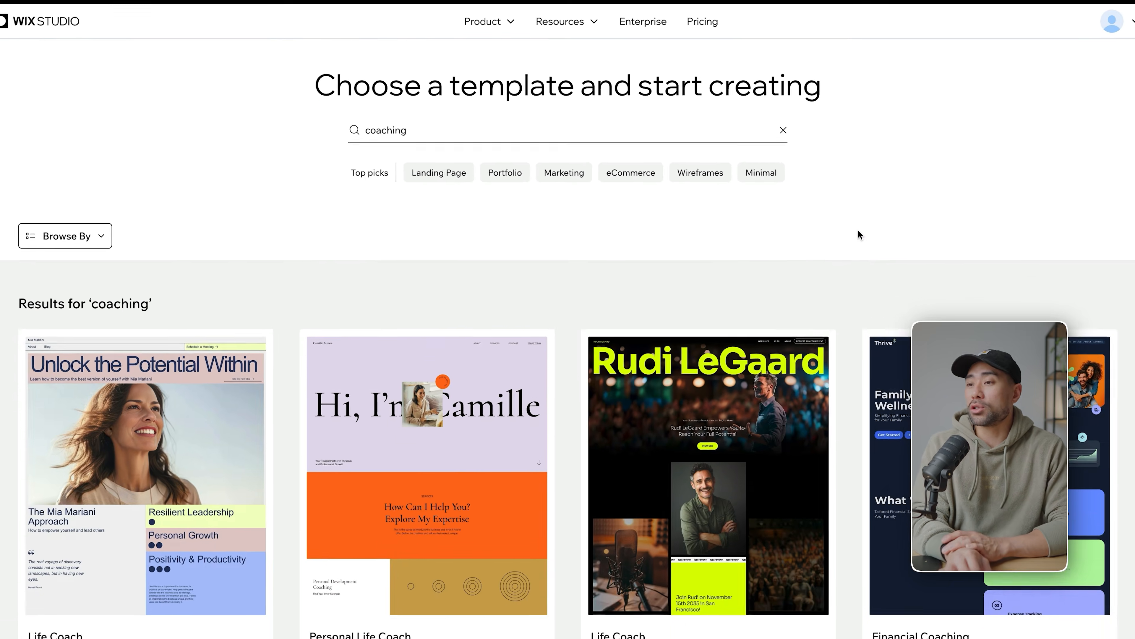
scroll(851, 224, down, 5)
scroll(849, 224, down, 3)
click(346, 373)
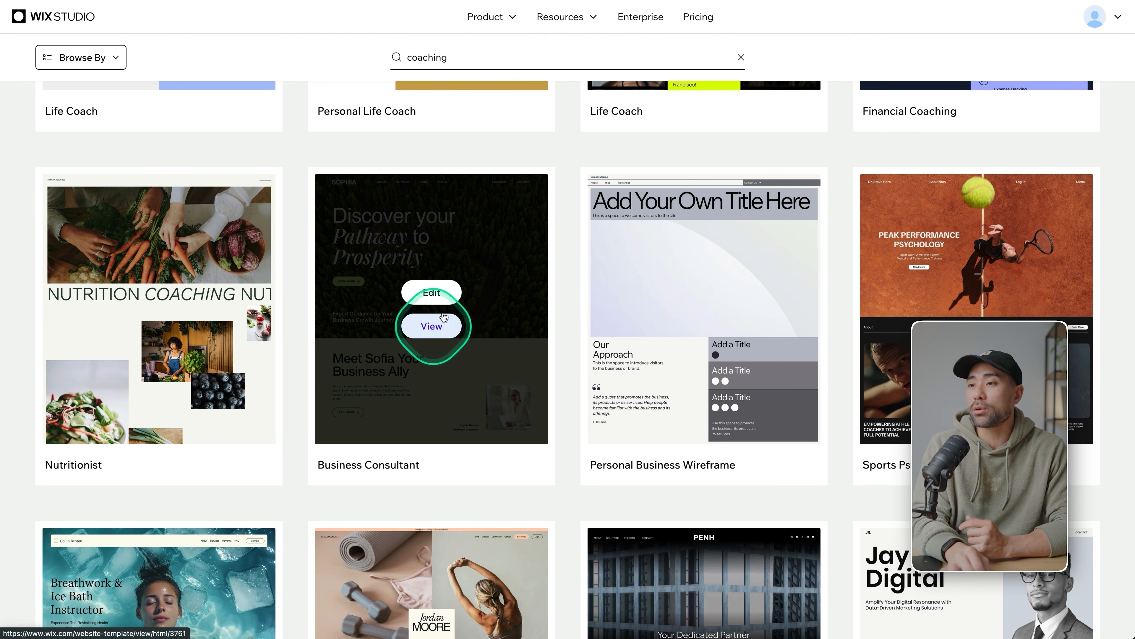
click(431, 293)
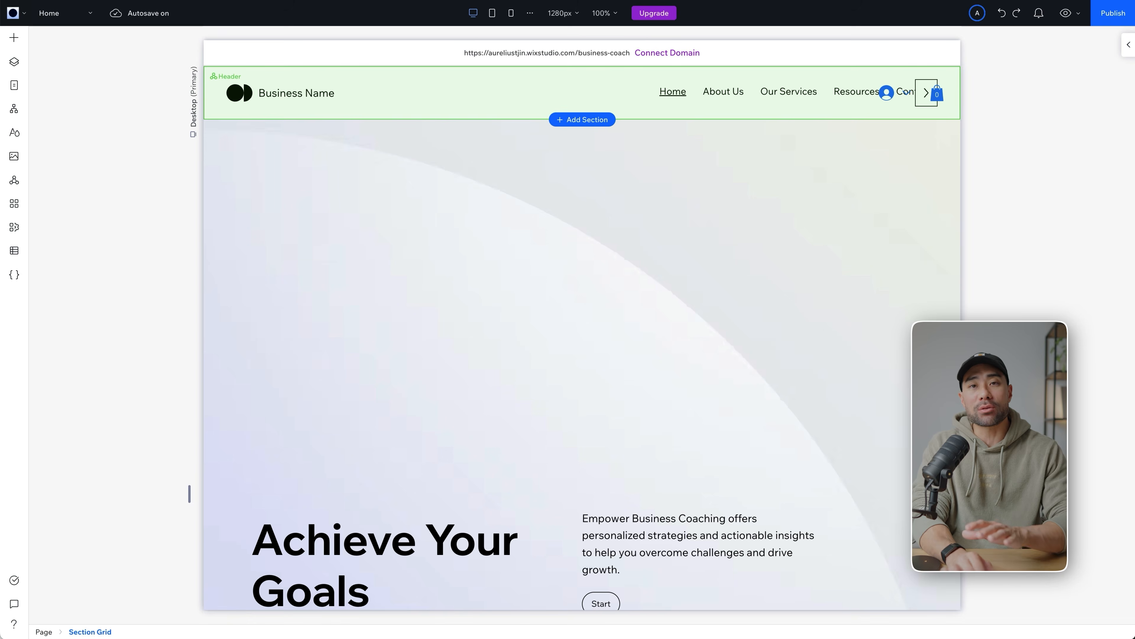
Step: Examine the upper part of the generated home page and the pages and sections in the visual sitemap
scroll(102, 258, down, 5)
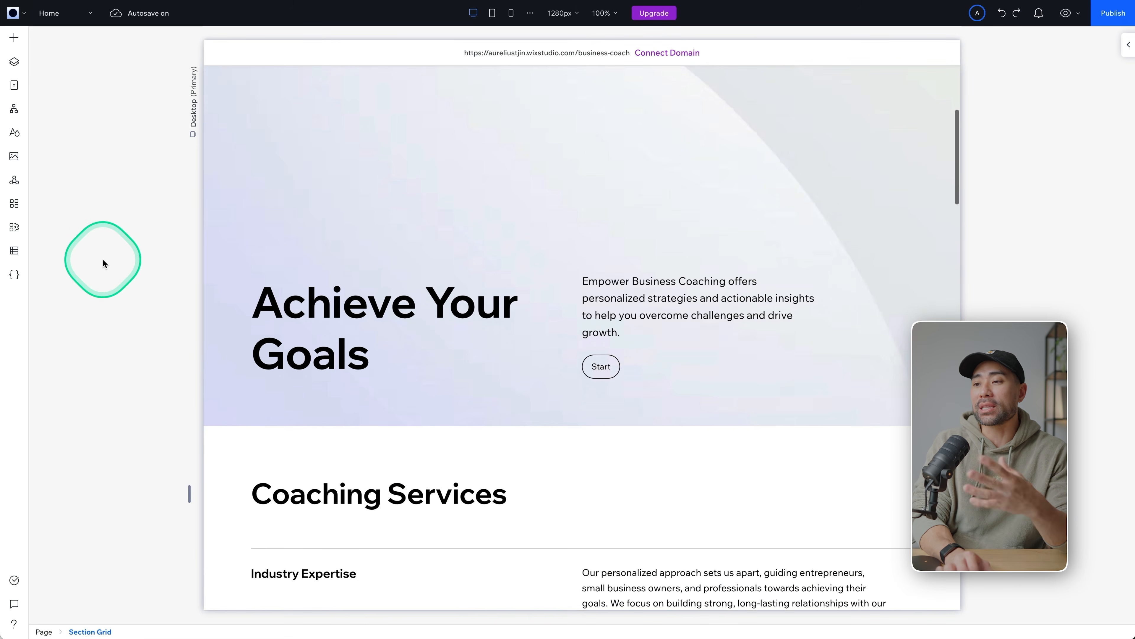
scroll(102, 258, up, 5)
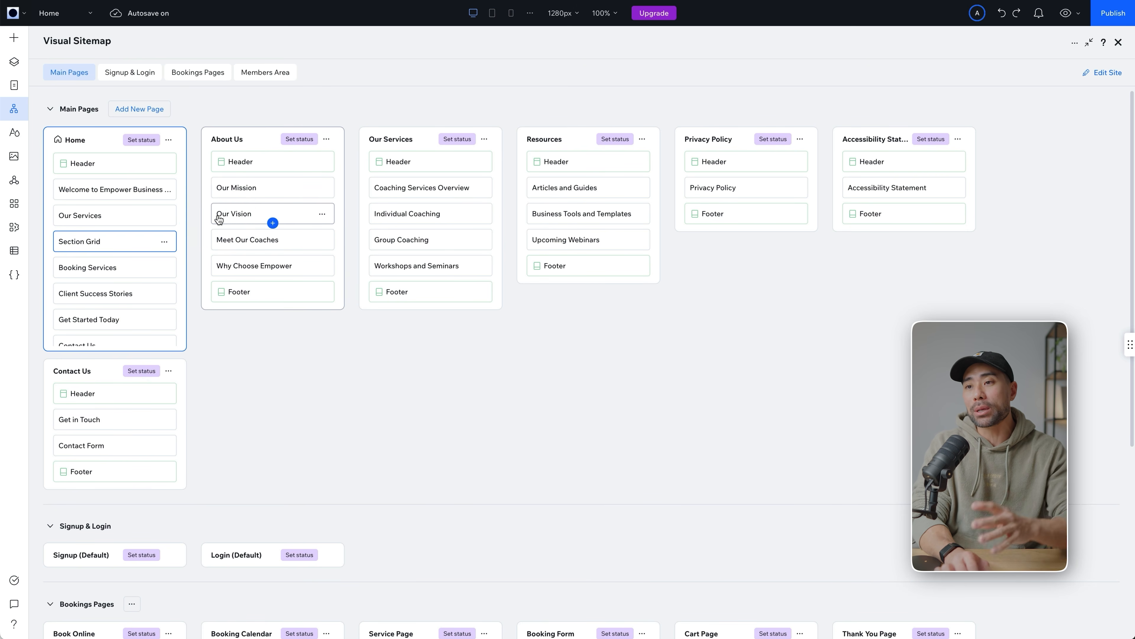
scroll(106, 348, down, 3)
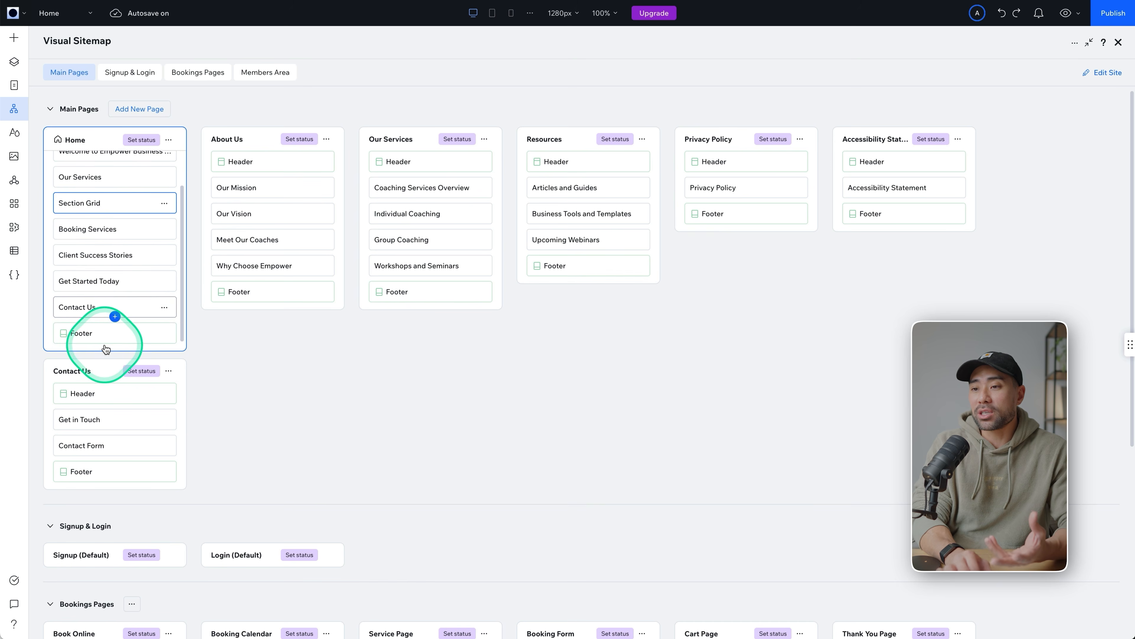
scroll(240, 425, down, 6)
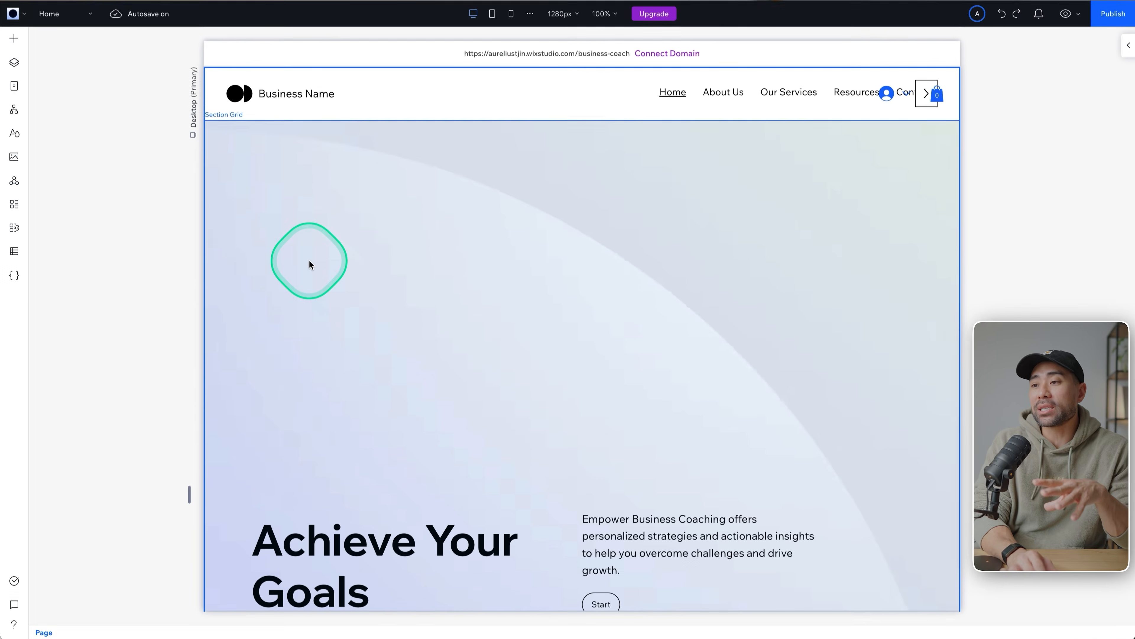
Step: Select the hero section grid and inspect the width of its outer side margin
click(309, 331)
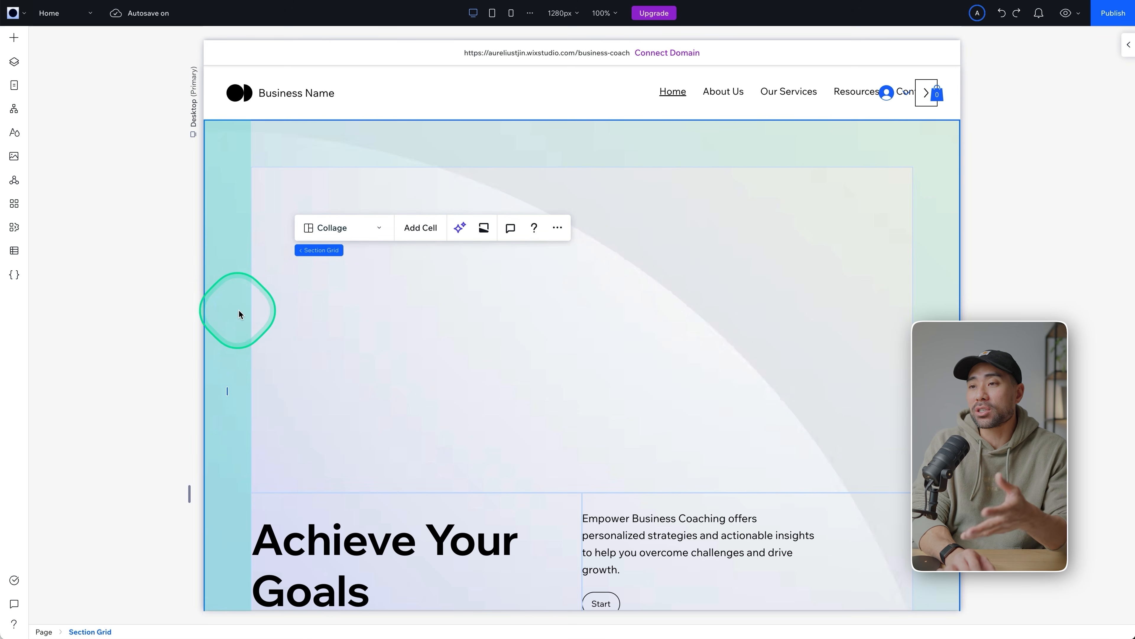
click(230, 311)
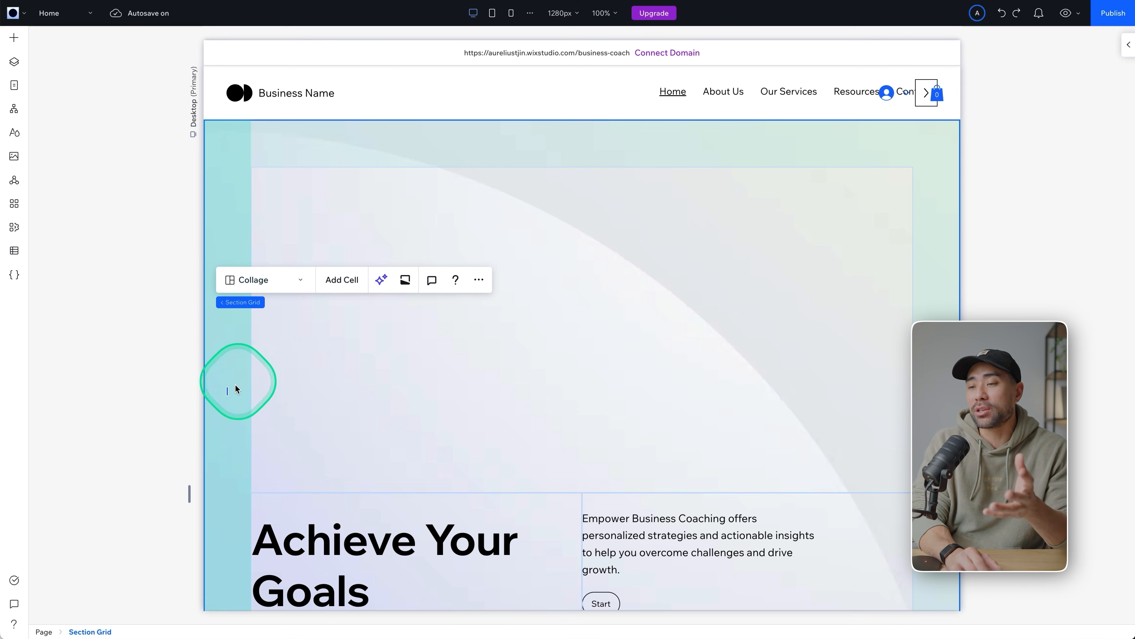
click(231, 392)
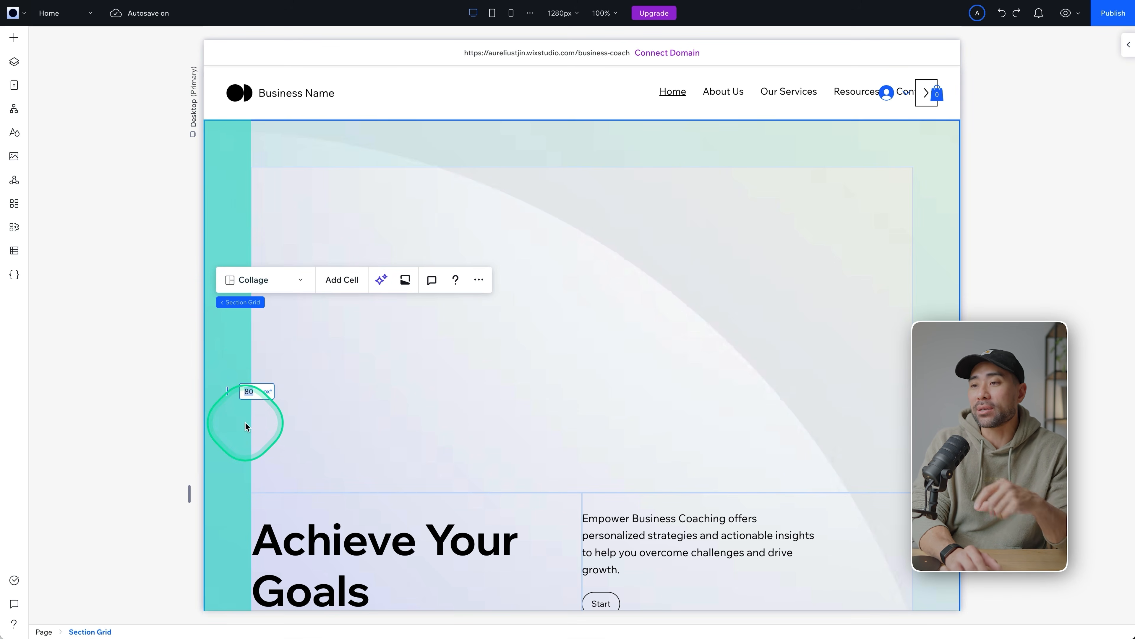
Step: Inspect the items of the header's horizontal menu and the kinds of items that can be added to it
click(329, 101)
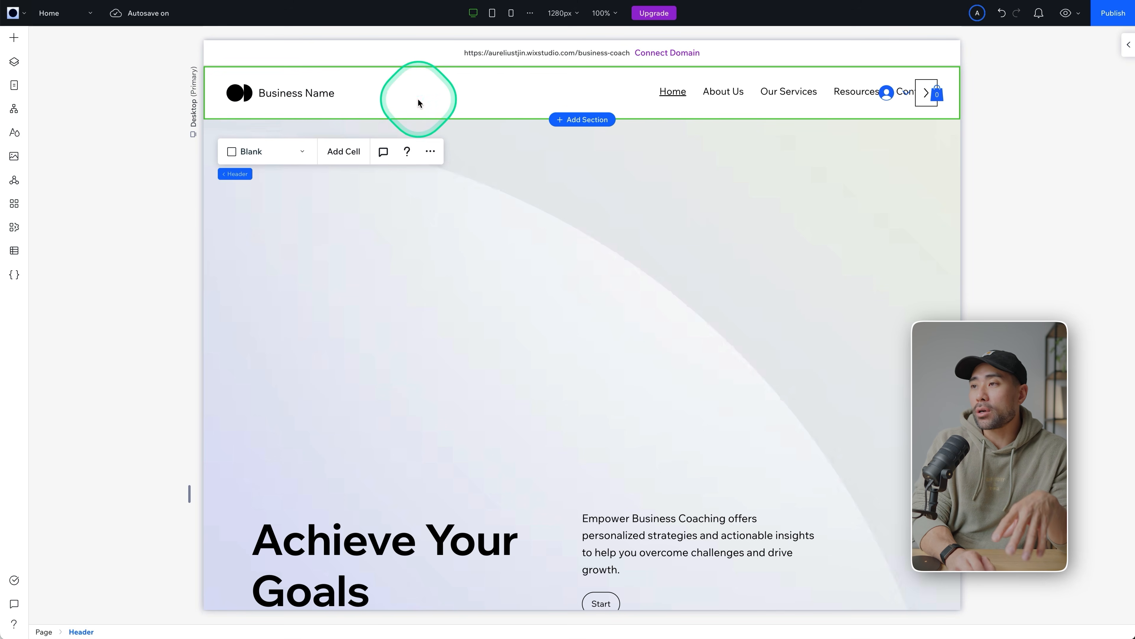
click(754, 99)
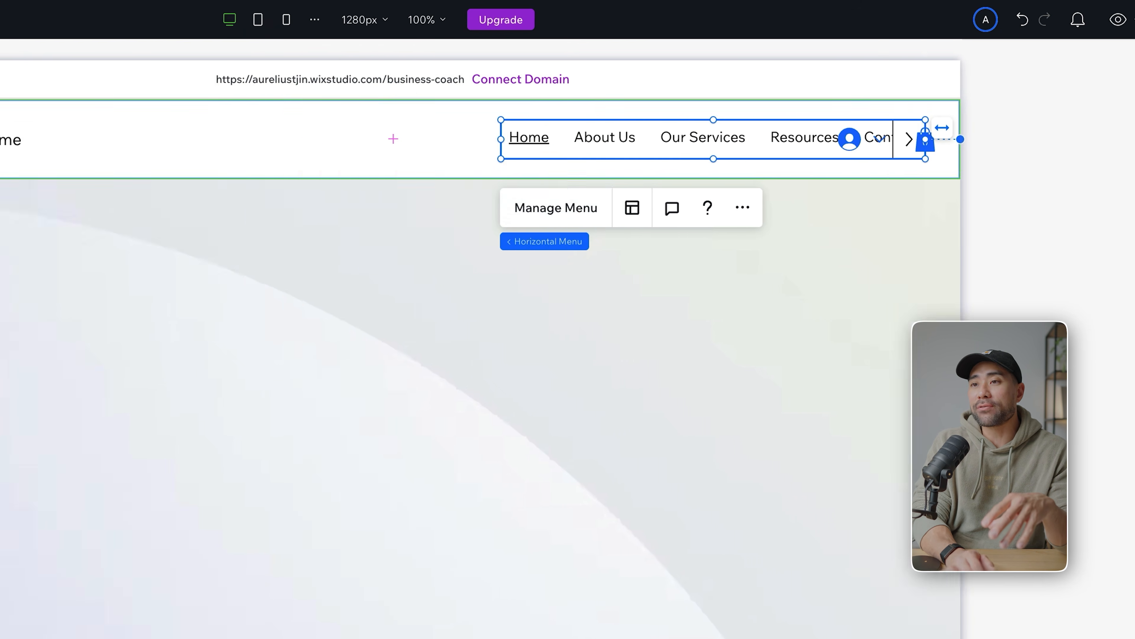
mouse_move(35, 243)
mouse_down()
mouse_move(36, 190)
mouse_move(35, 254)
mouse_move(36, 244)
mouse_up()
click(171, 478)
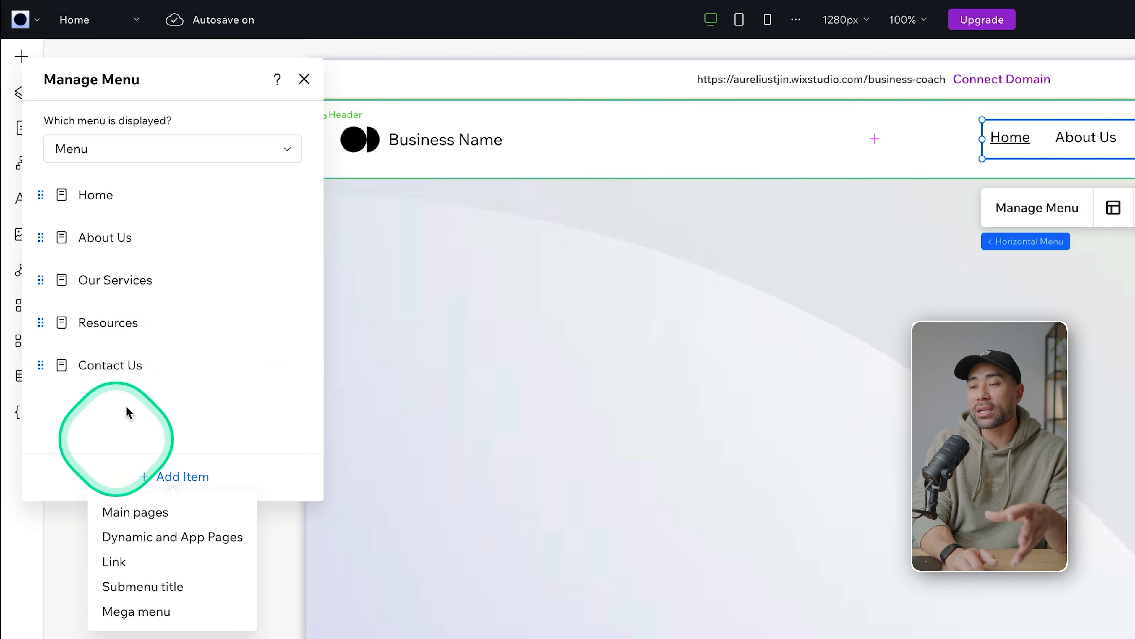
click(1091, 416)
Step: Open the "Achieve Your Goals" hero heading for text editing and select all of its text
click(449, 588)
click(422, 559)
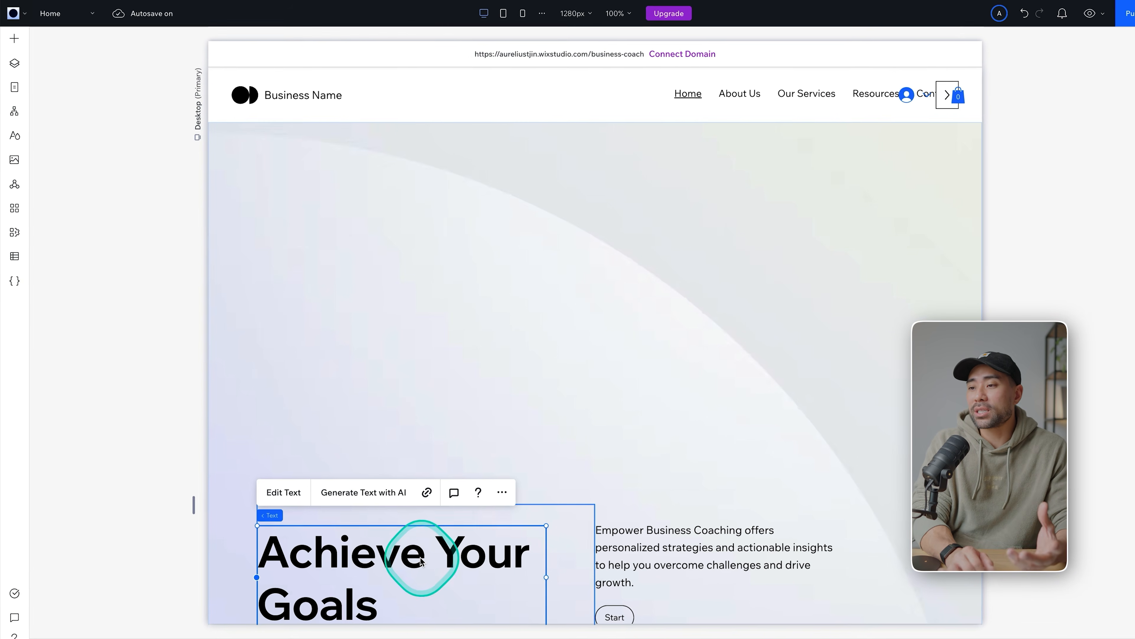
scroll(413, 550, down, 2)
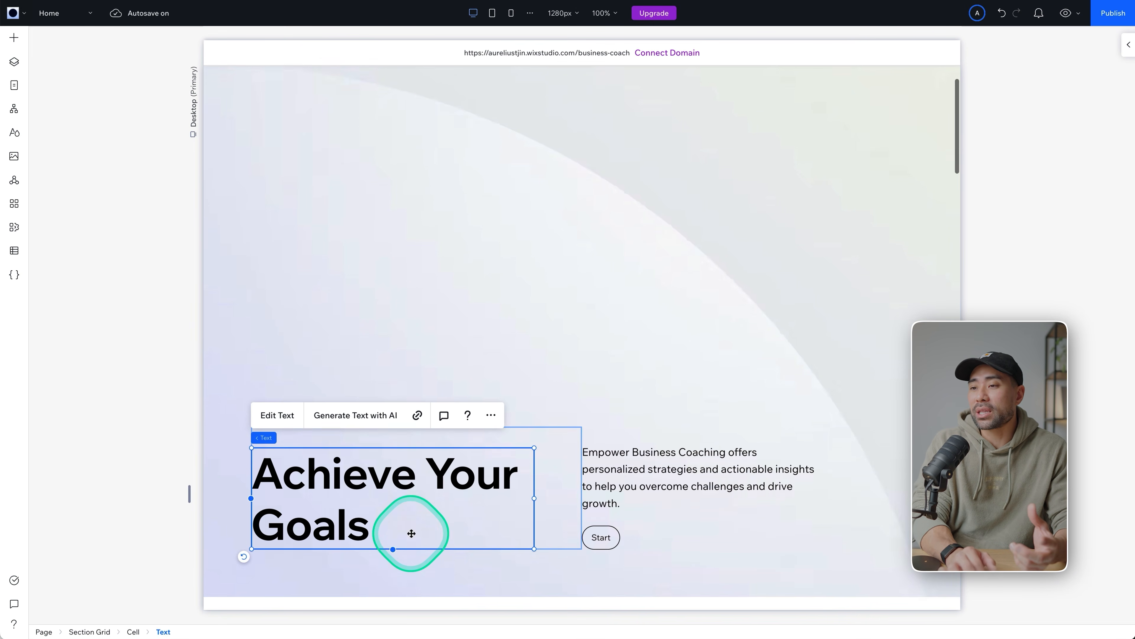
click(287, 406)
click(361, 481)
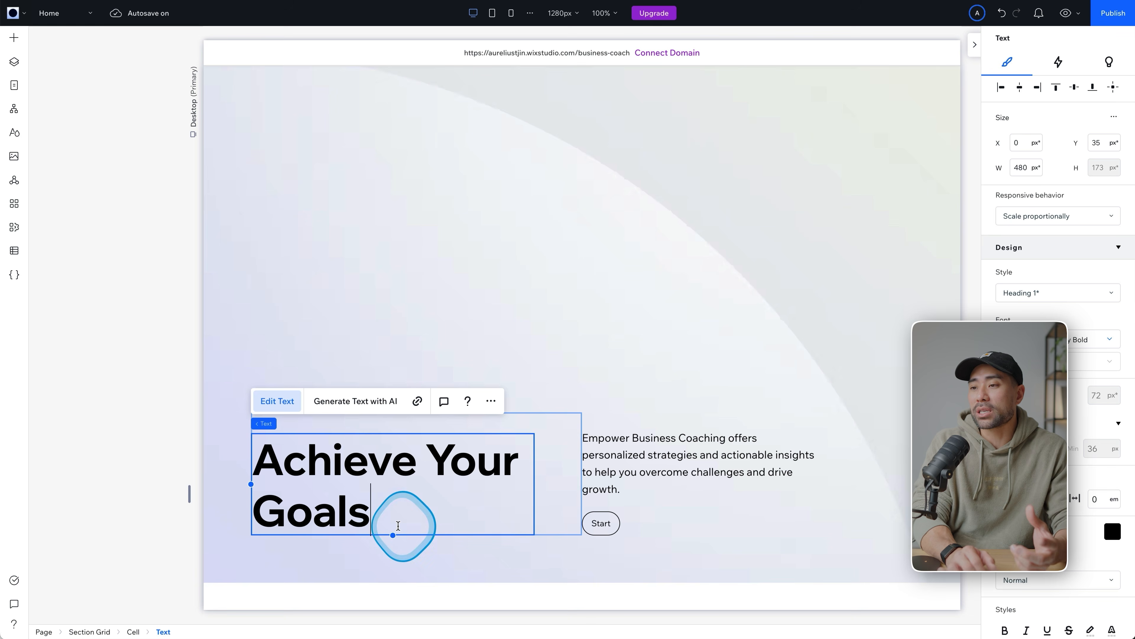
key(ctrl+a)
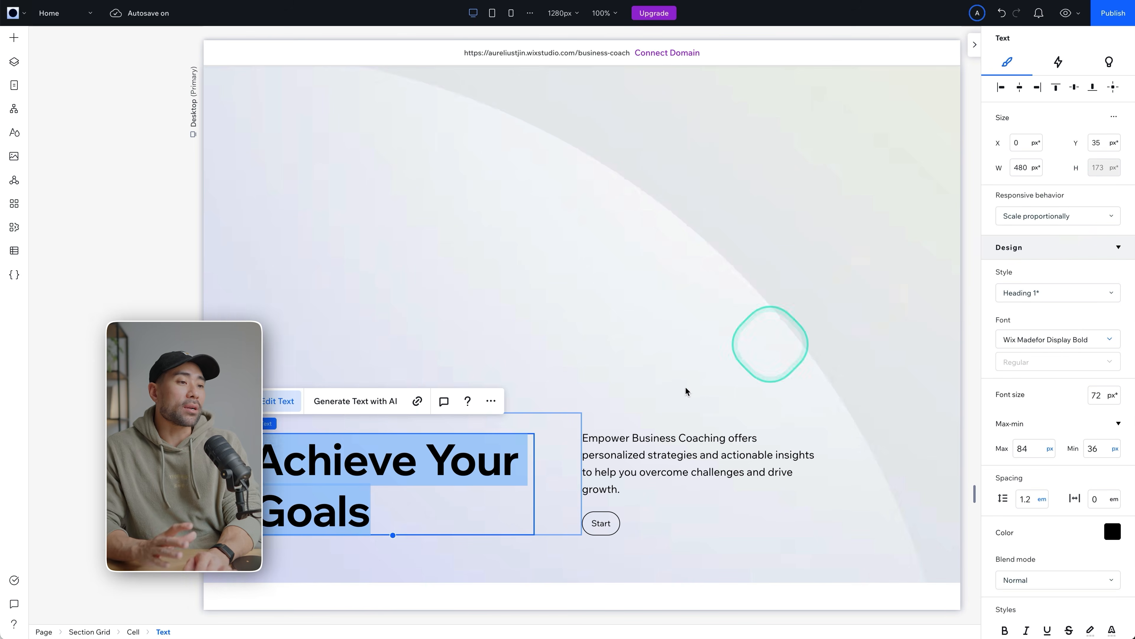
Step: Open the hero paragraph for text editing, review its font, spacing, colour and alignment settings, and leave the text
double_click(604, 460)
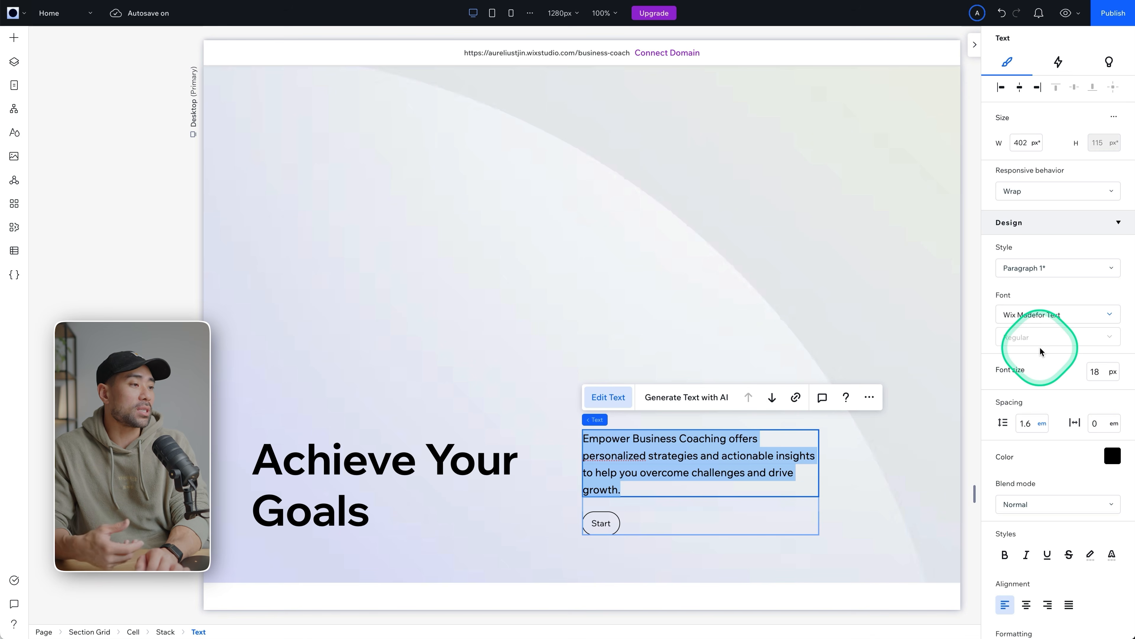
scroll(1040, 348, down, 4)
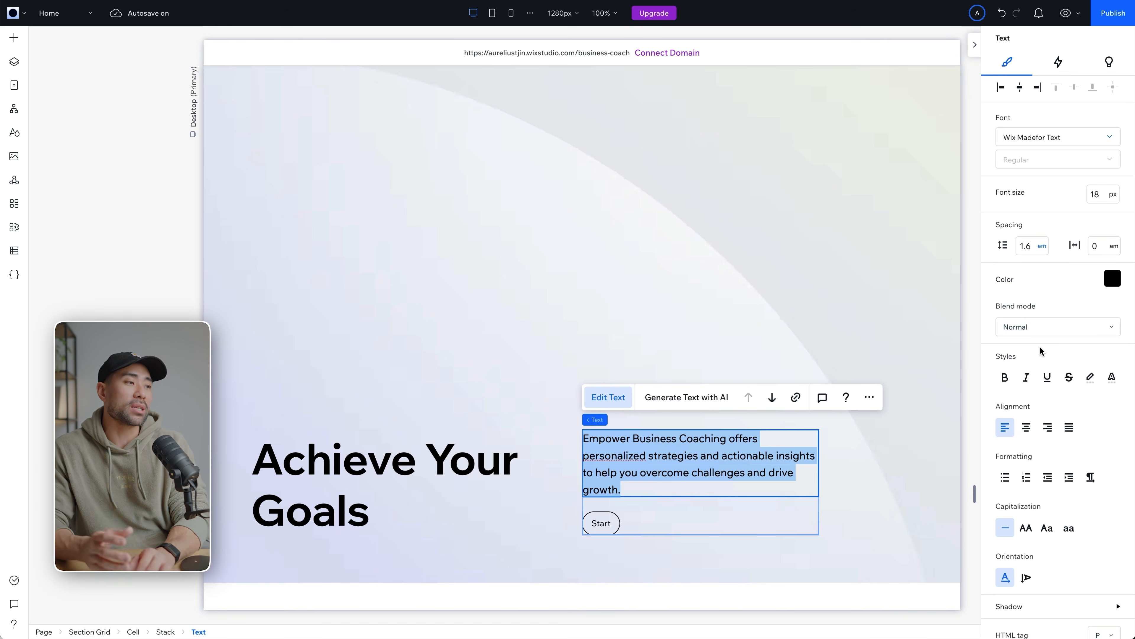
scroll(1091, 206, up, 4)
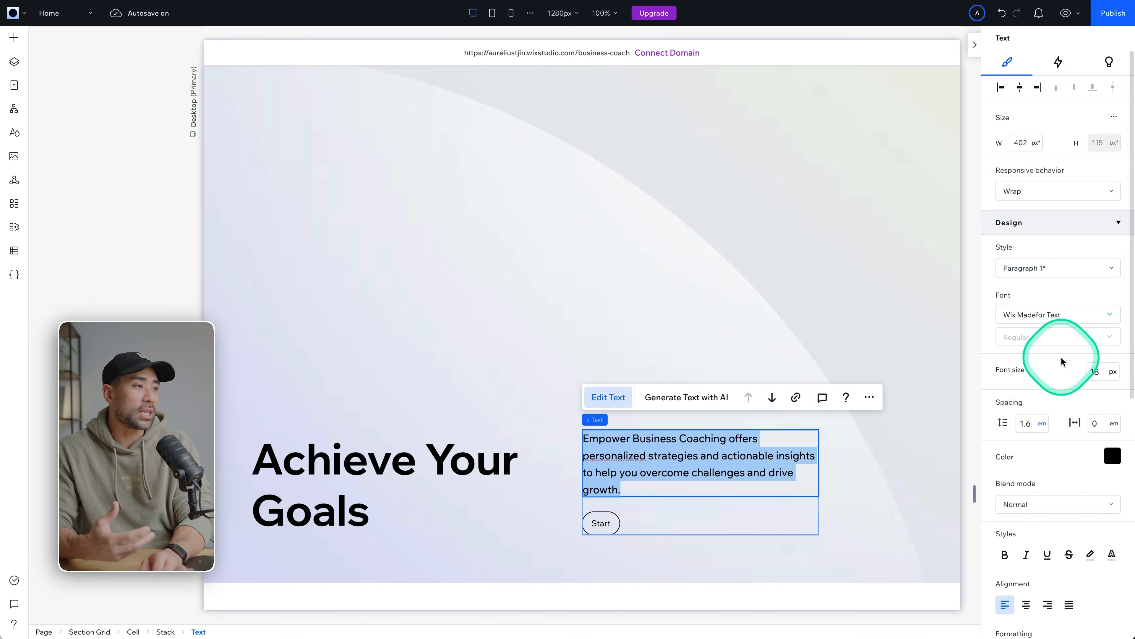
key(Escape)
click(1058, 62)
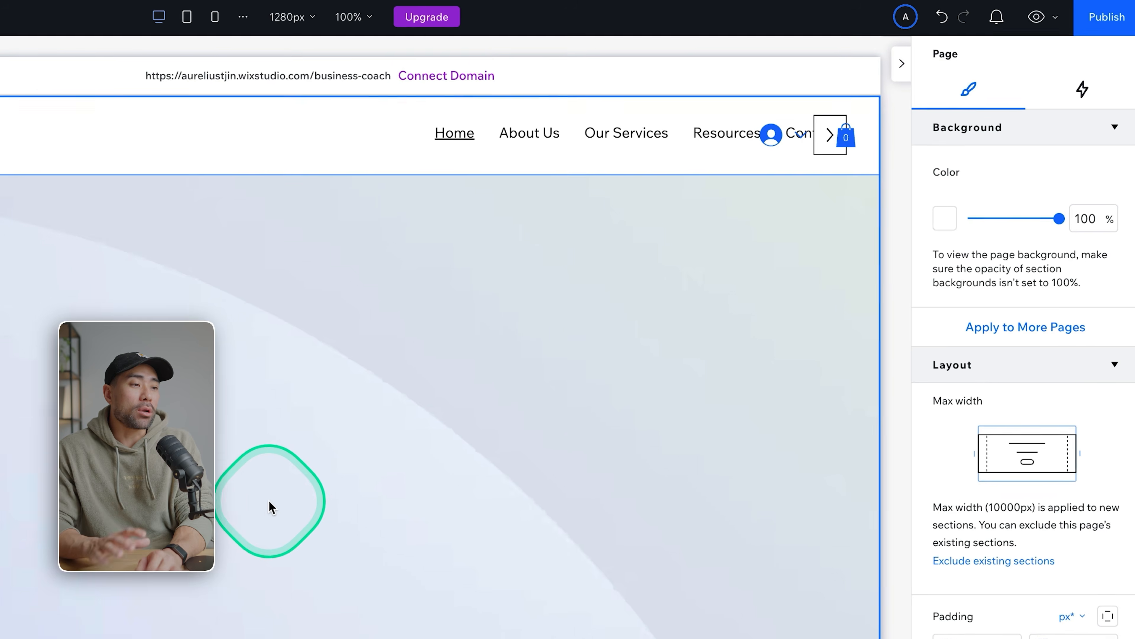
Step: Examine the home page's sections from the hero through the images and testimonials to the form area, and return to the hero
scroll(269, 501, down, 15)
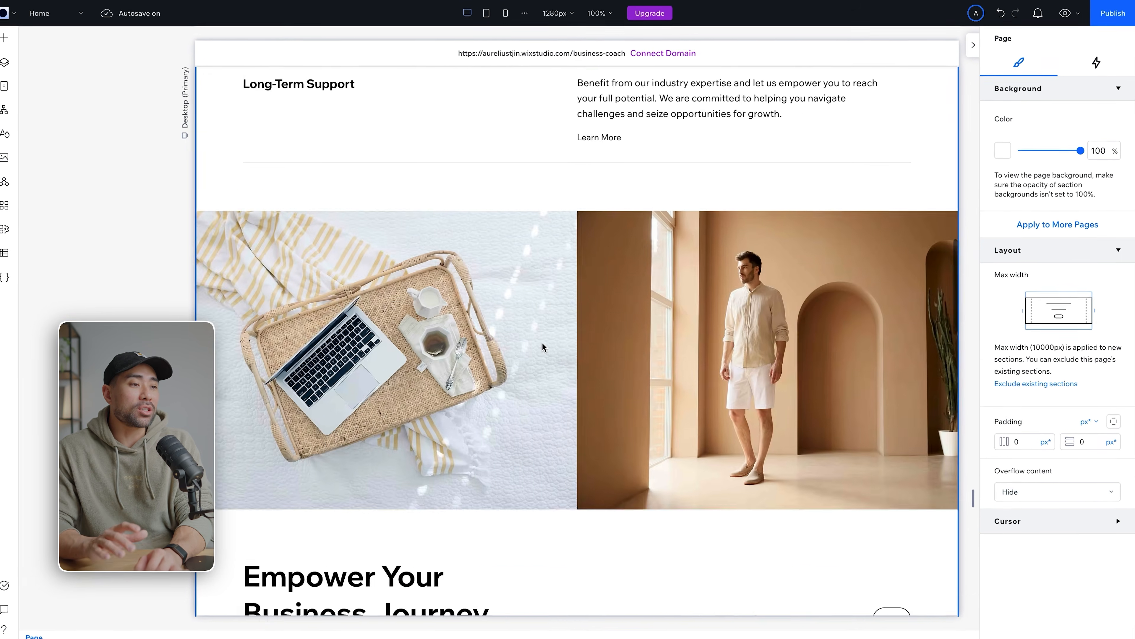
scroll(542, 346, down, 15)
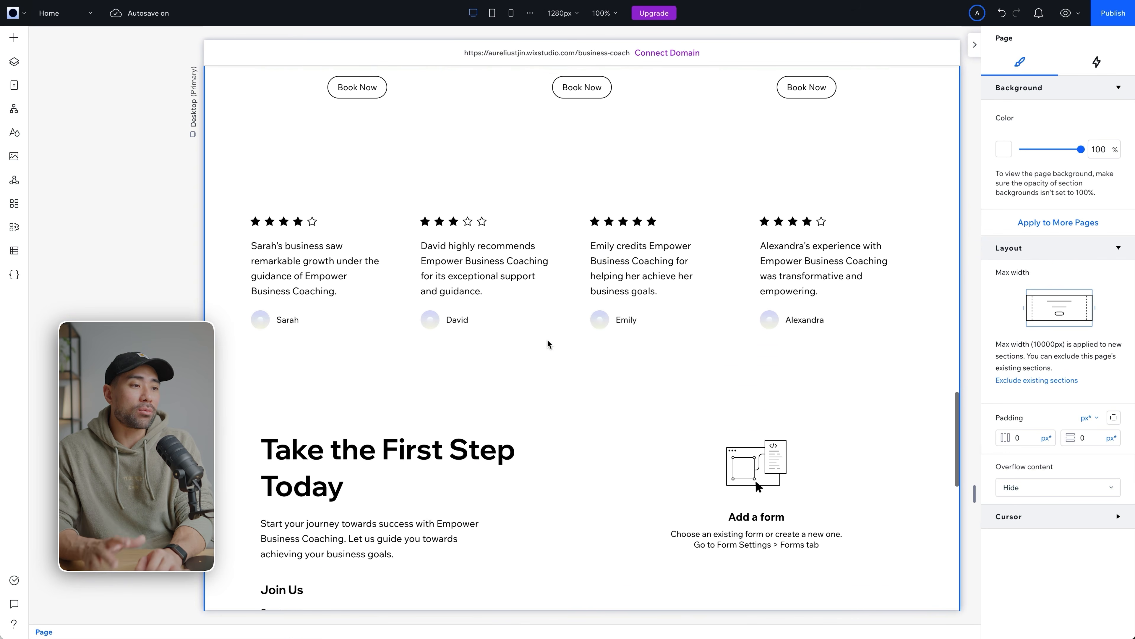
scroll(547, 340, up, 15)
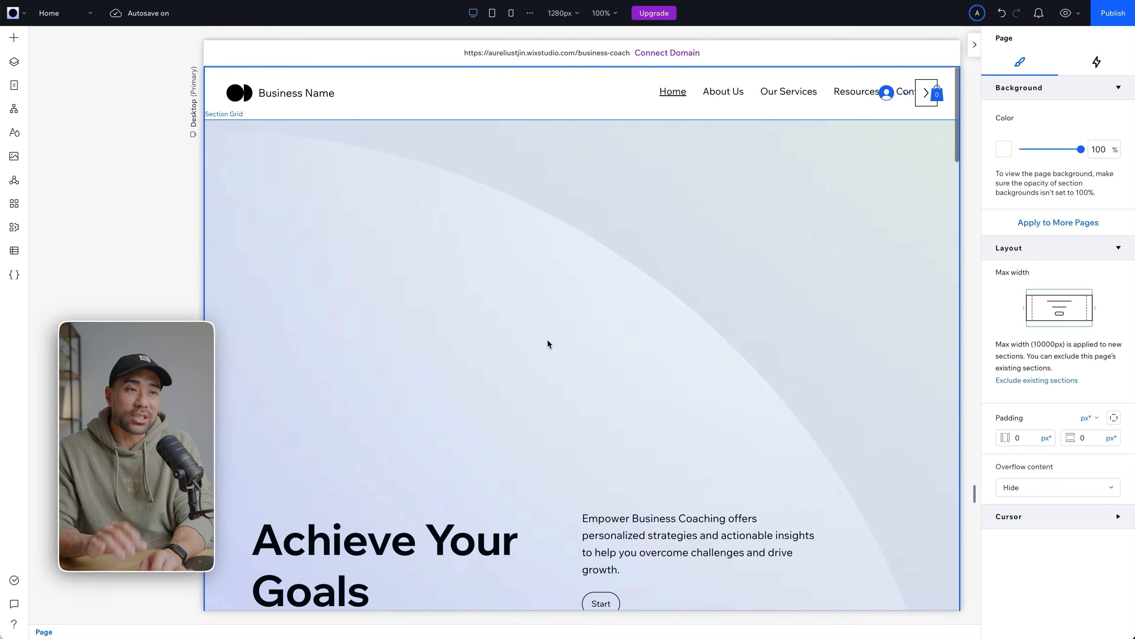
click(96, 202)
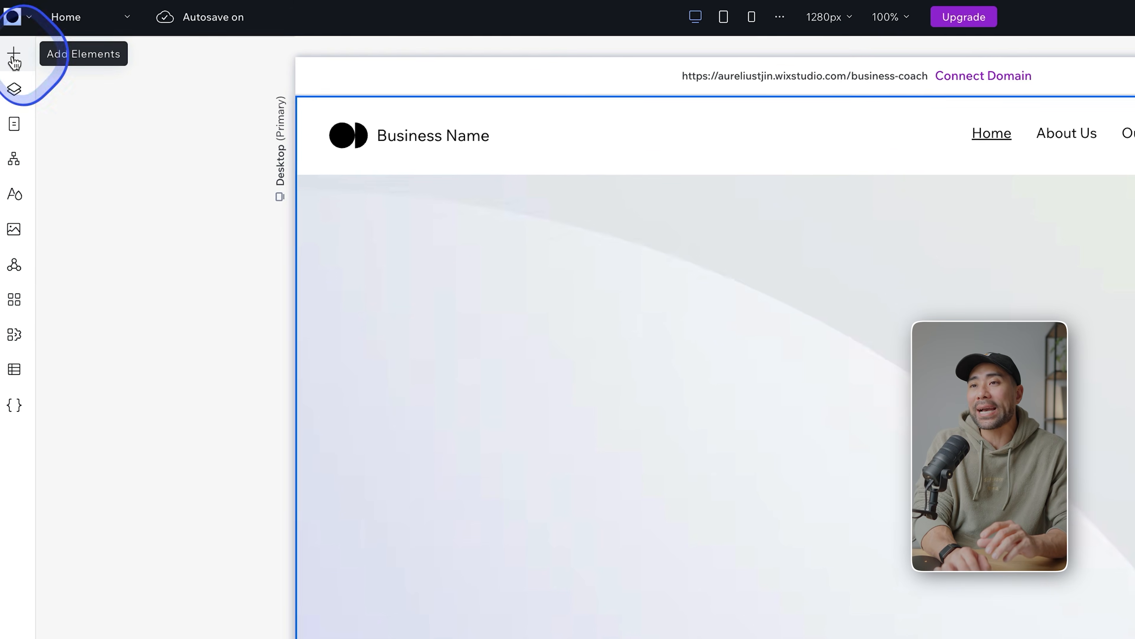
Step: Browse the designed section templates for adding to the page, including the About, Products, Team, Projects, Testimonials and Banner categories
click(14, 59)
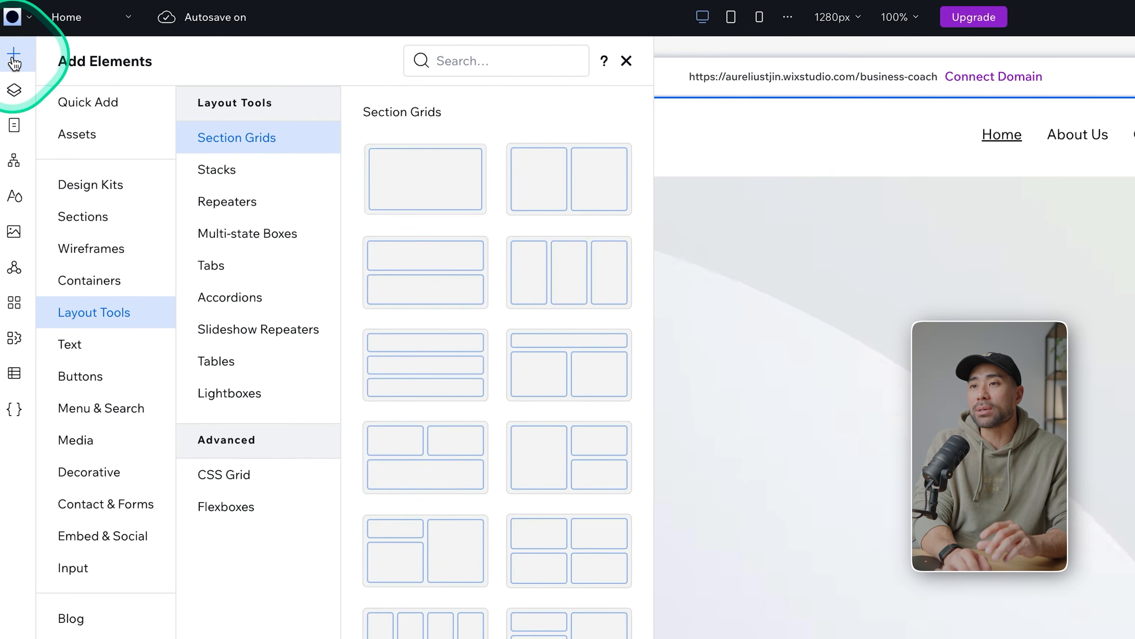
click(103, 221)
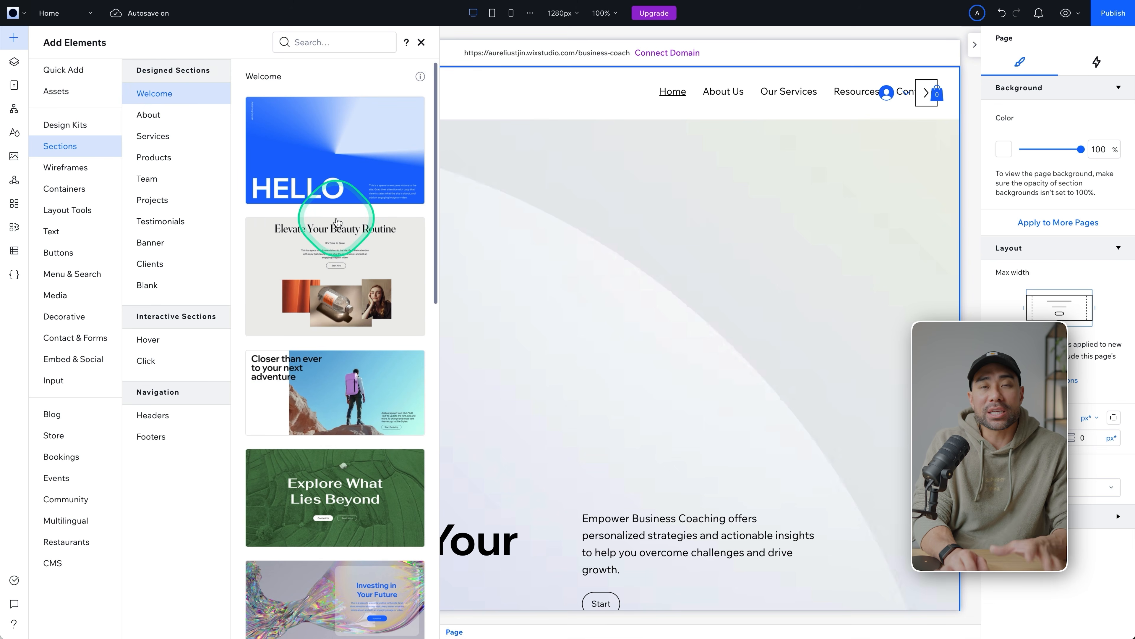
click(149, 116)
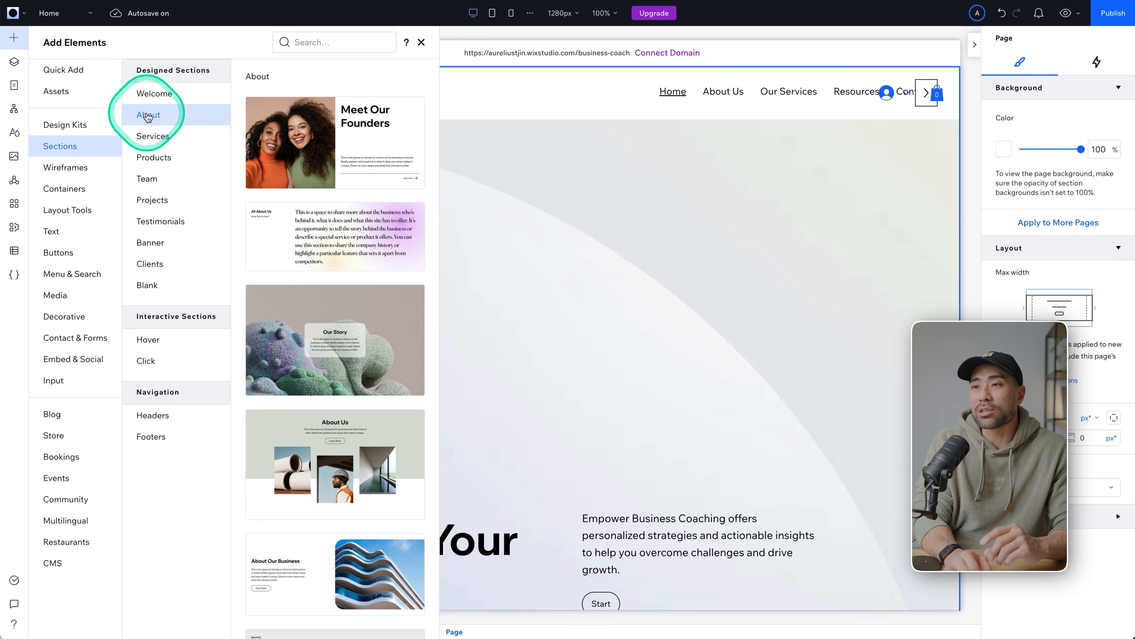
scroll(348, 380, down, 15)
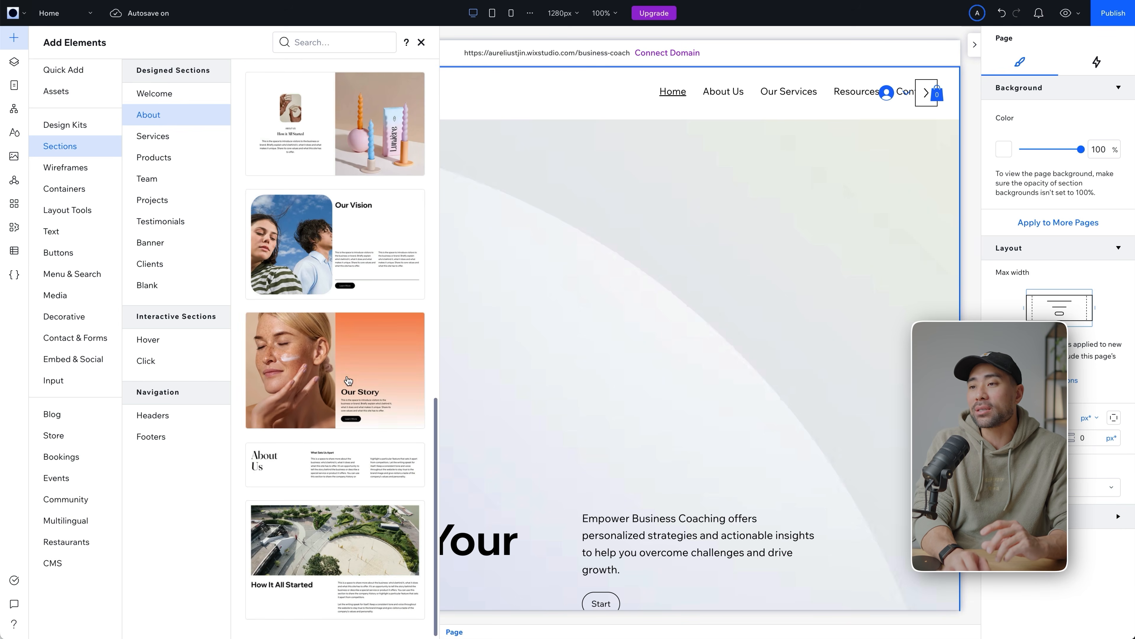
click(157, 164)
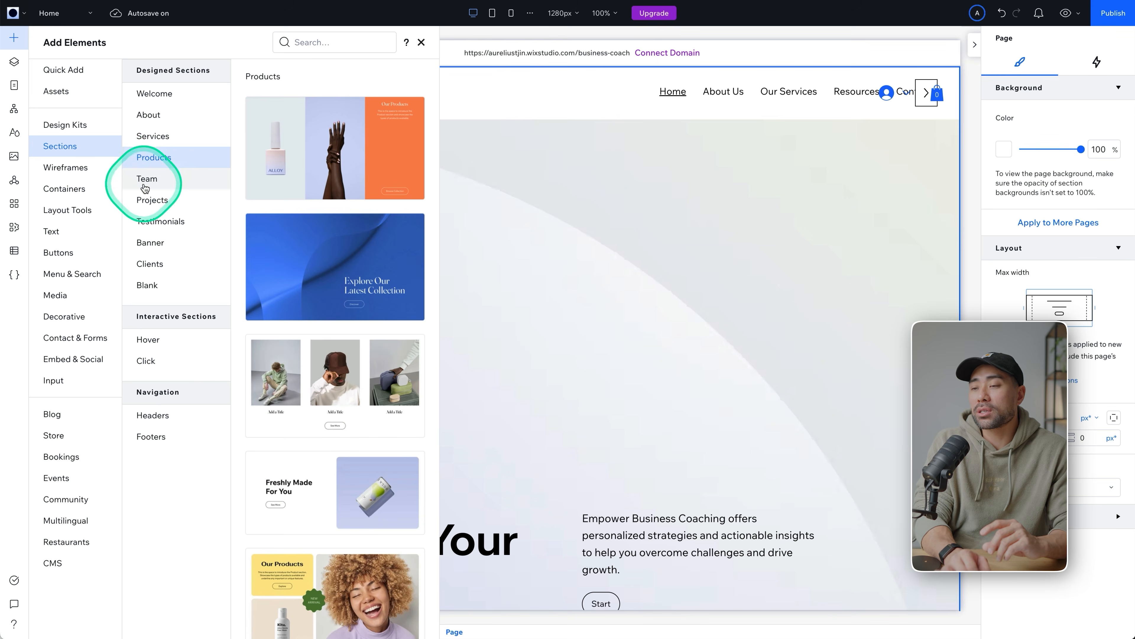
click(145, 182)
click(154, 202)
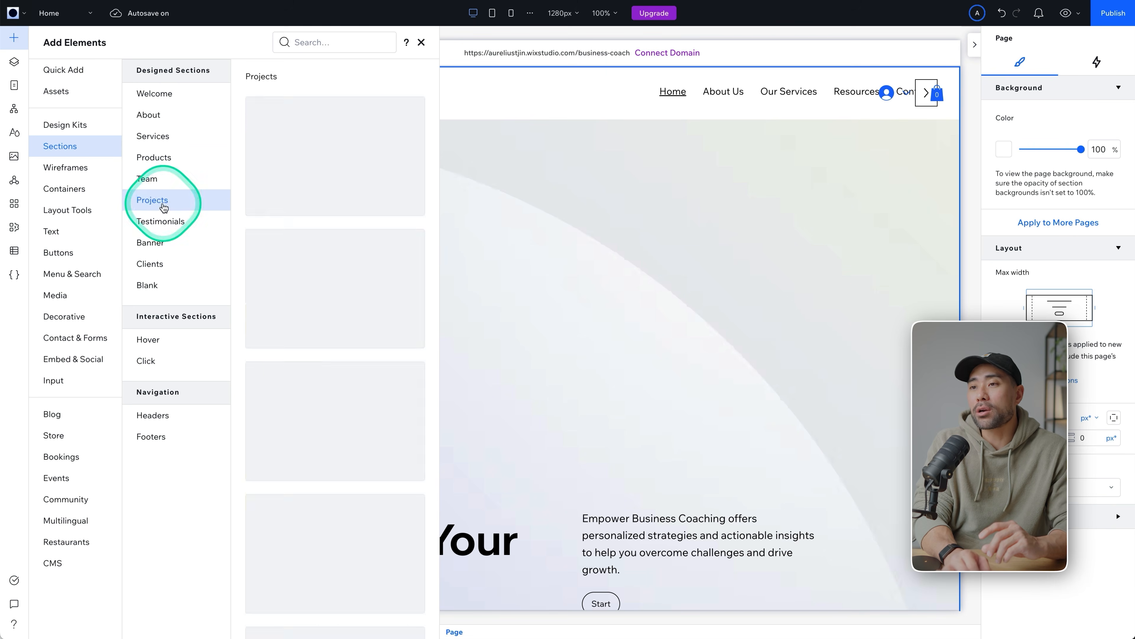
click(163, 224)
click(149, 246)
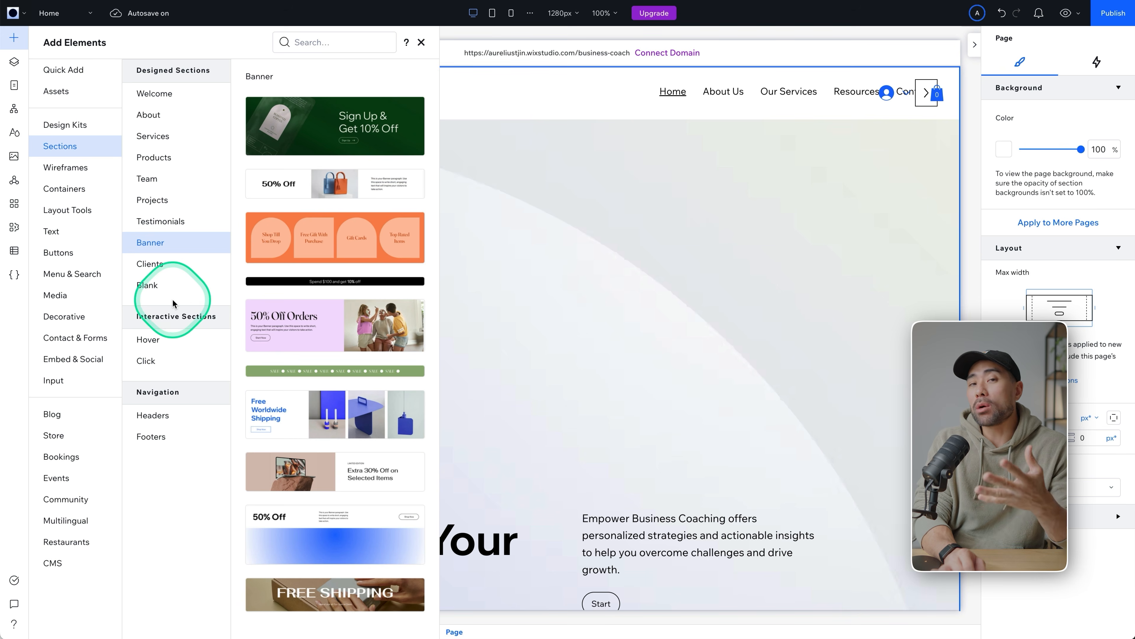
Step: Add a Heading 1 text element to the empty area above "Achieve Your Goals" in the hero section
click(55, 235)
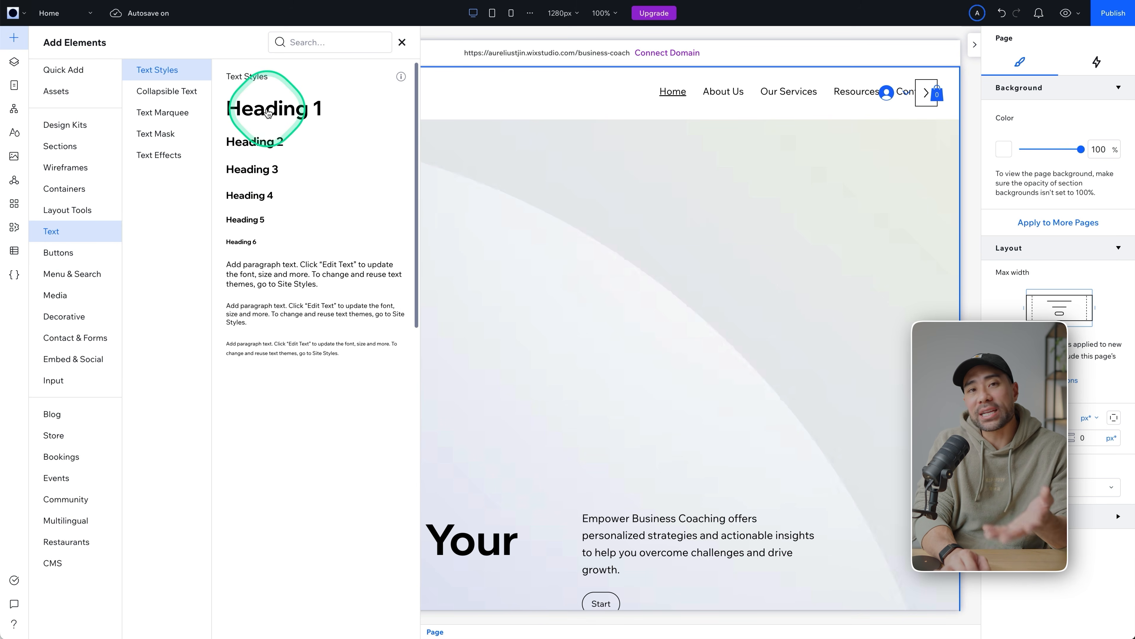
drag(265, 113, 601, 326)
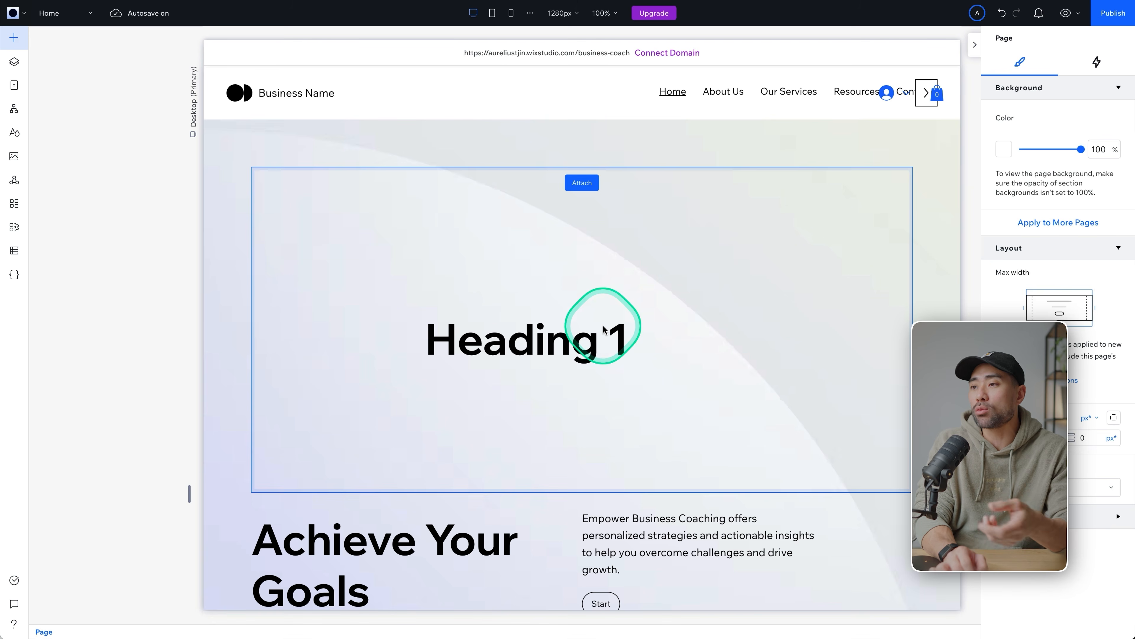
Step: Open AI text generation for the "Our personalized approach" paragraph in the services section
scroll(575, 342, down, 1)
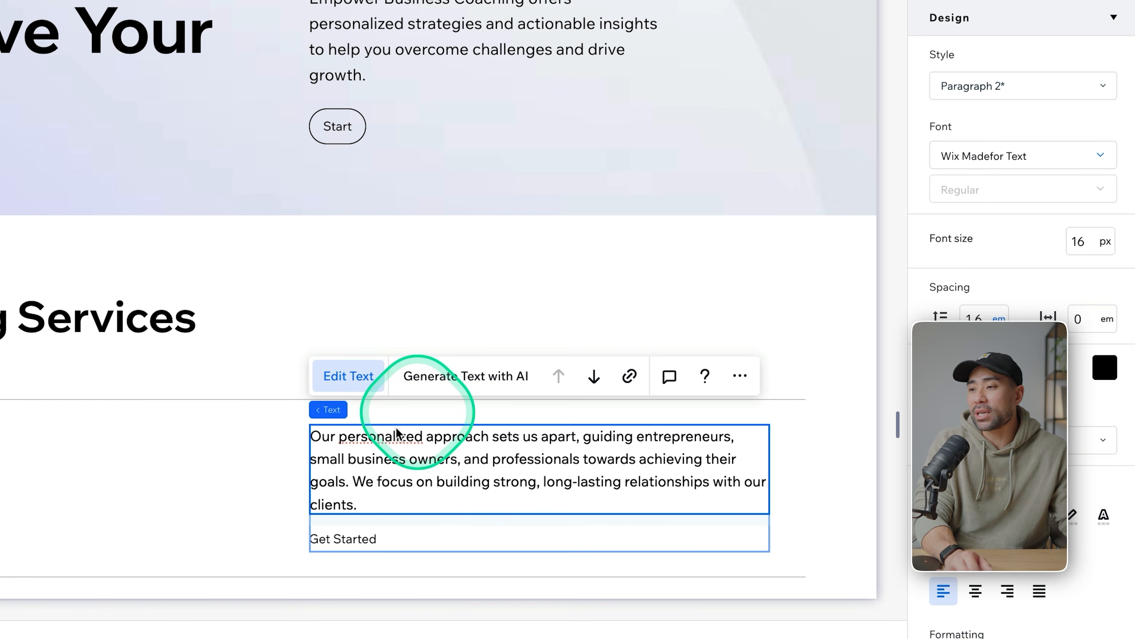
click(471, 389)
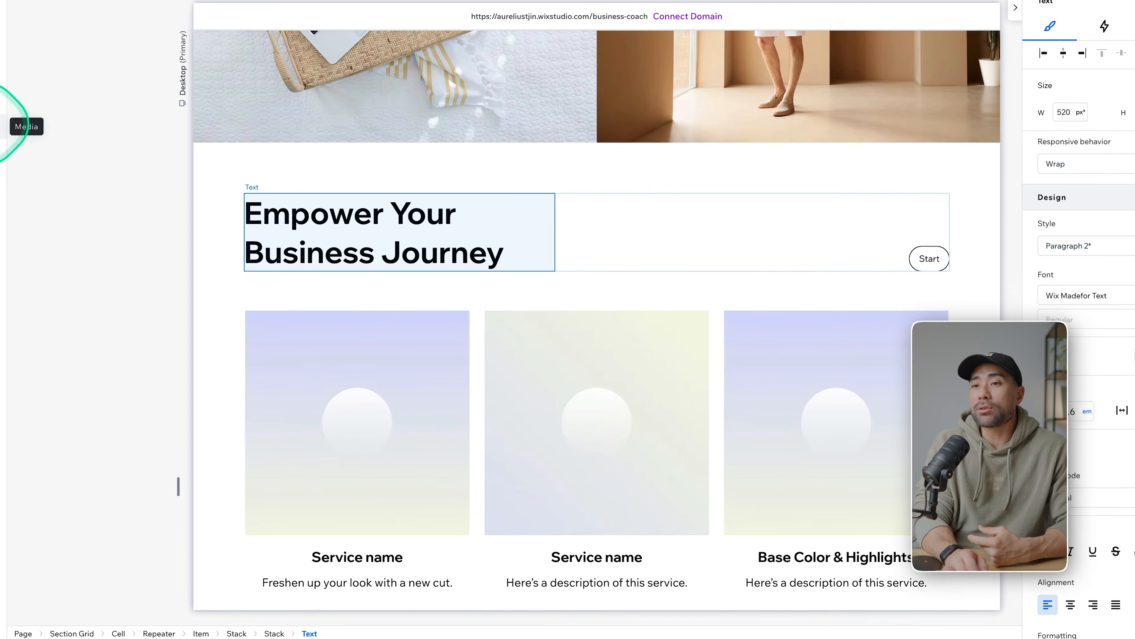
Step: Generate an image from the prompt "Minimalist office" with the AI Image Creator, leaving the style at None, and return to the page
click(10, 152)
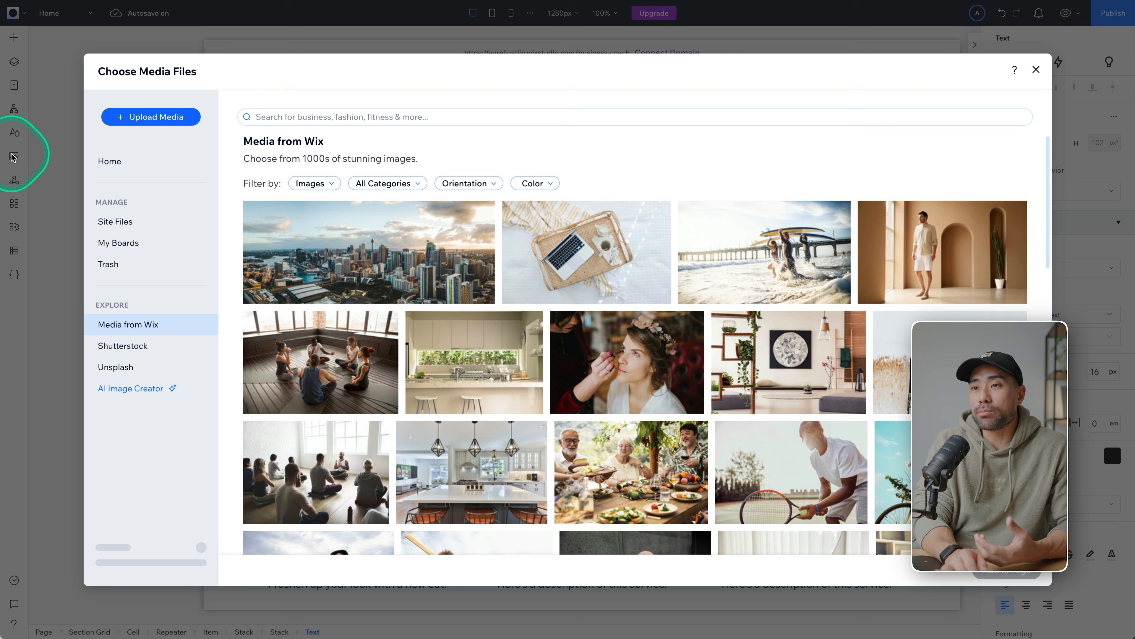
click(156, 397)
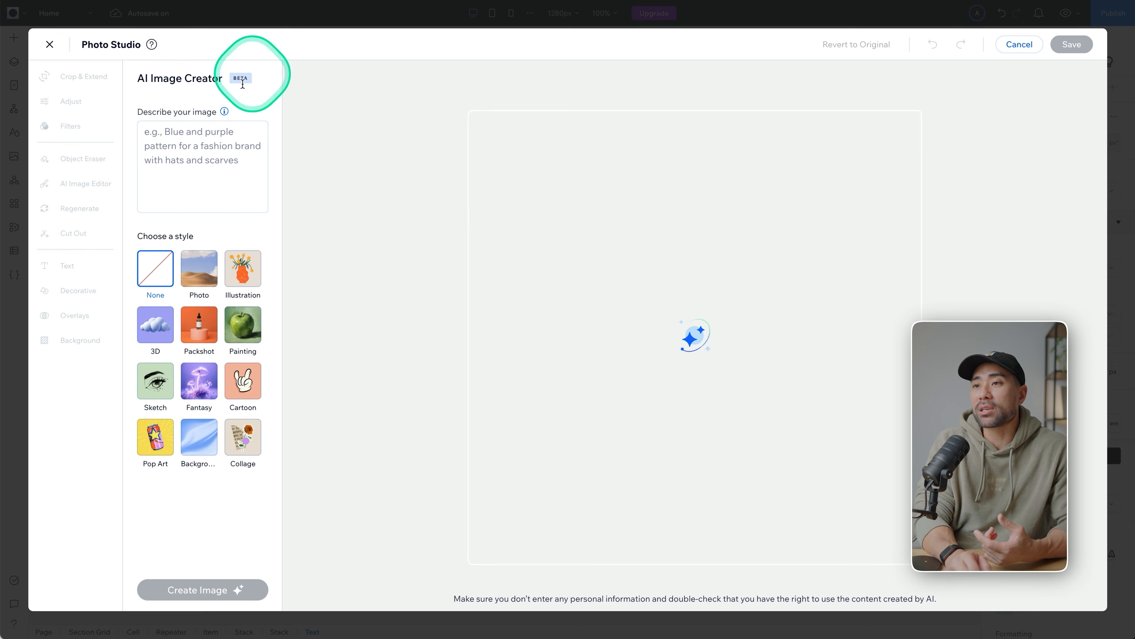
click(193, 147)
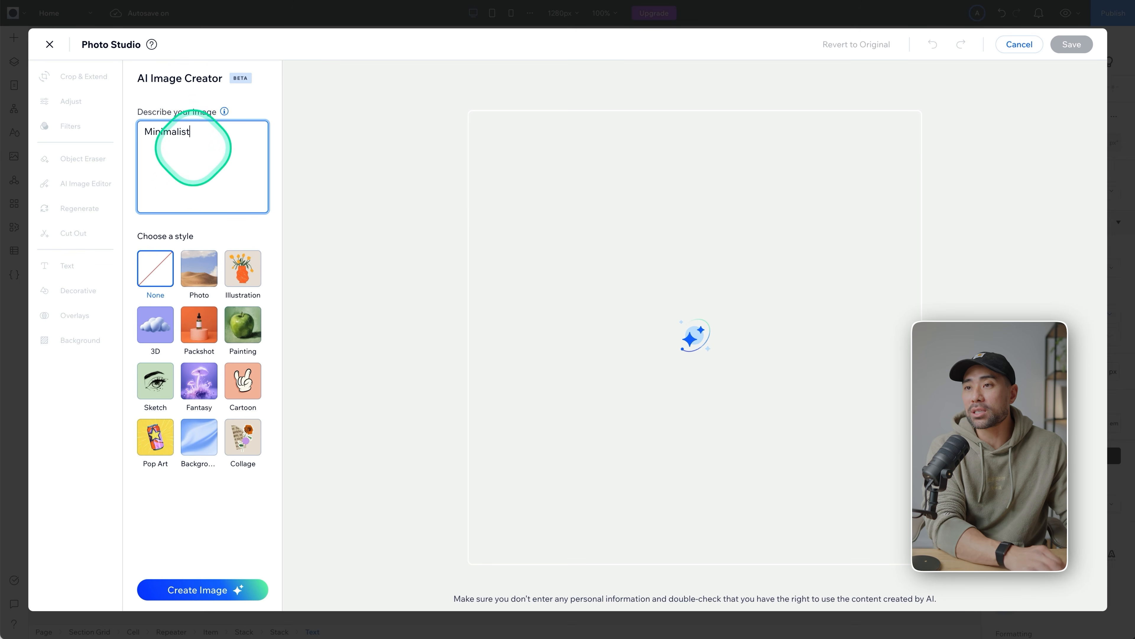
click(202, 589)
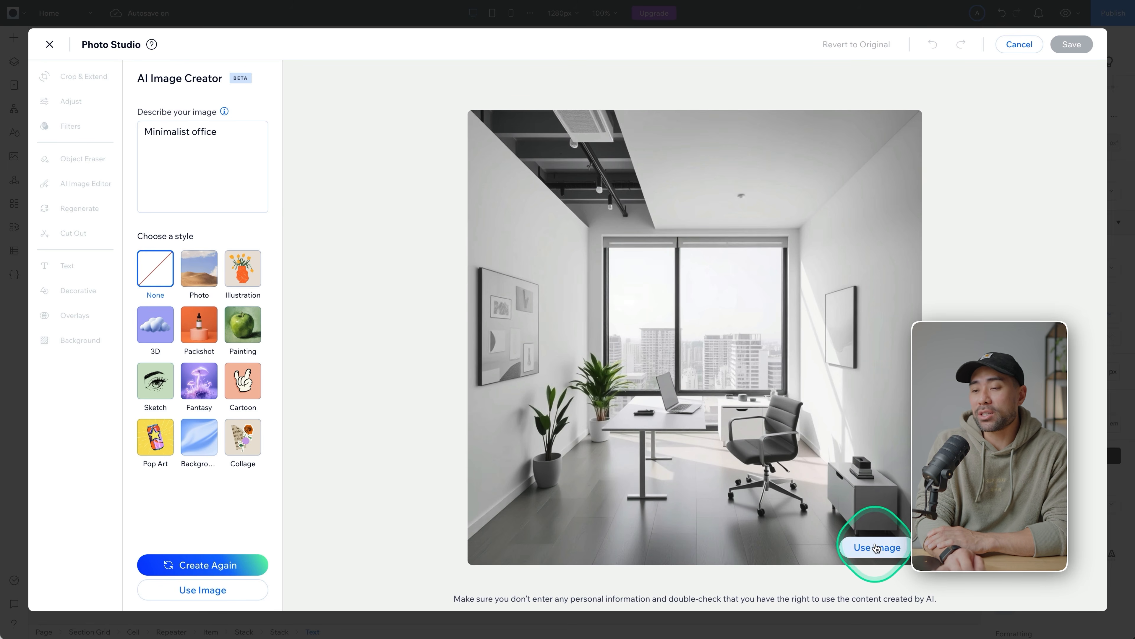
click(79, 525)
click(14, 168)
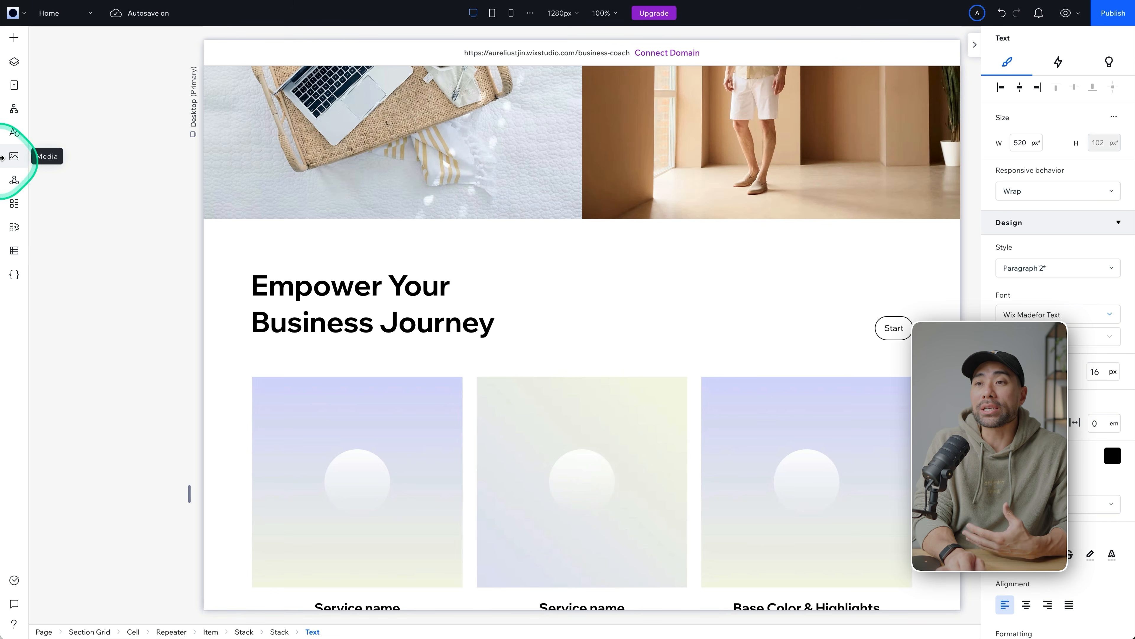
Step: Review the site styles, looking over the colors, fonts, text styles and typography settings
click(11, 140)
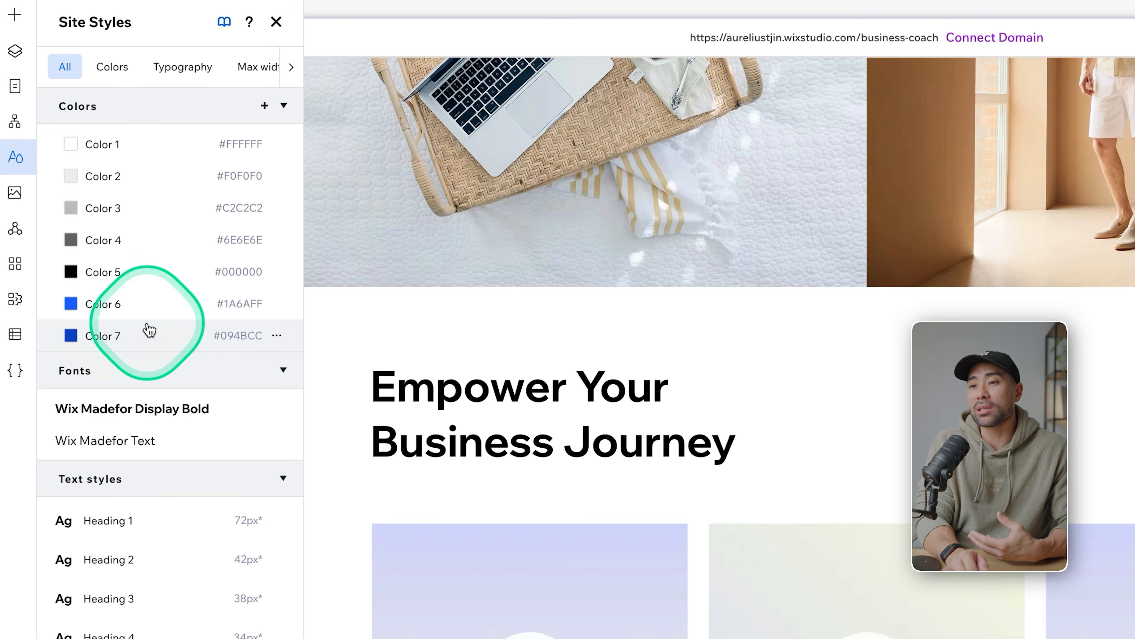
scroll(167, 483, down, 1)
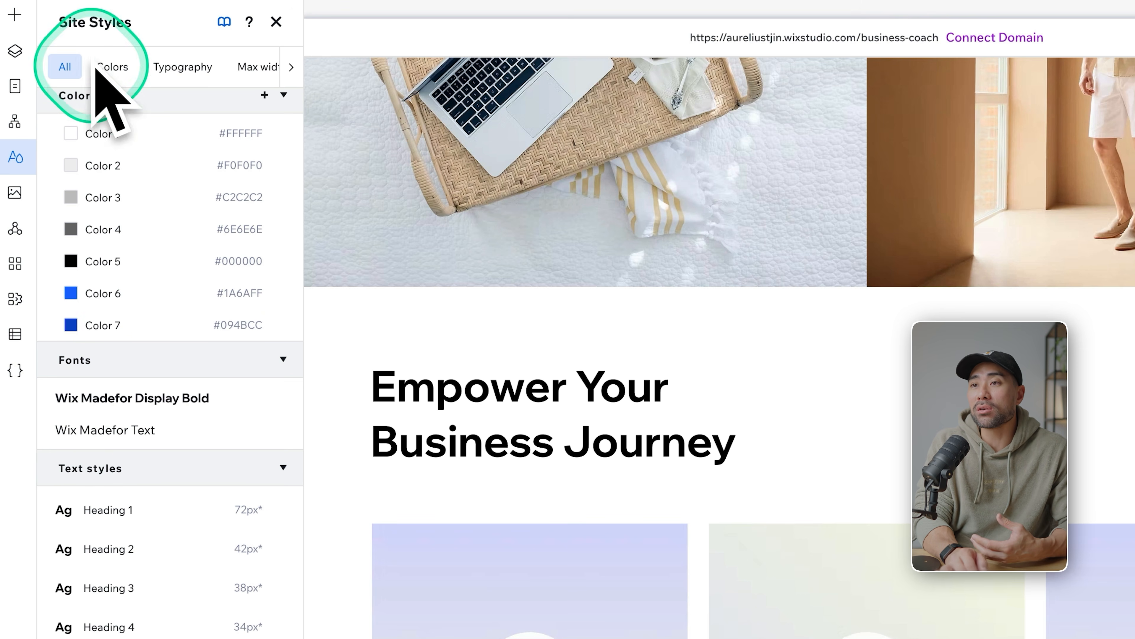
click(159, 68)
click(113, 71)
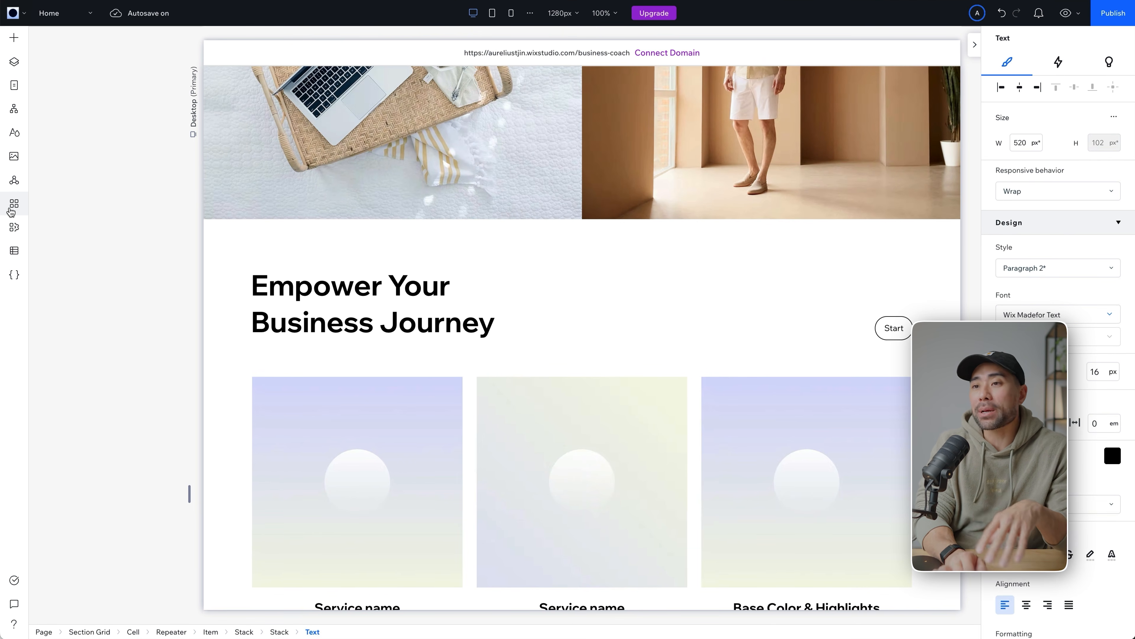
Step: Browse the App Market's recommended, trending and Wix business solution apps, and return to the page
click(13, 204)
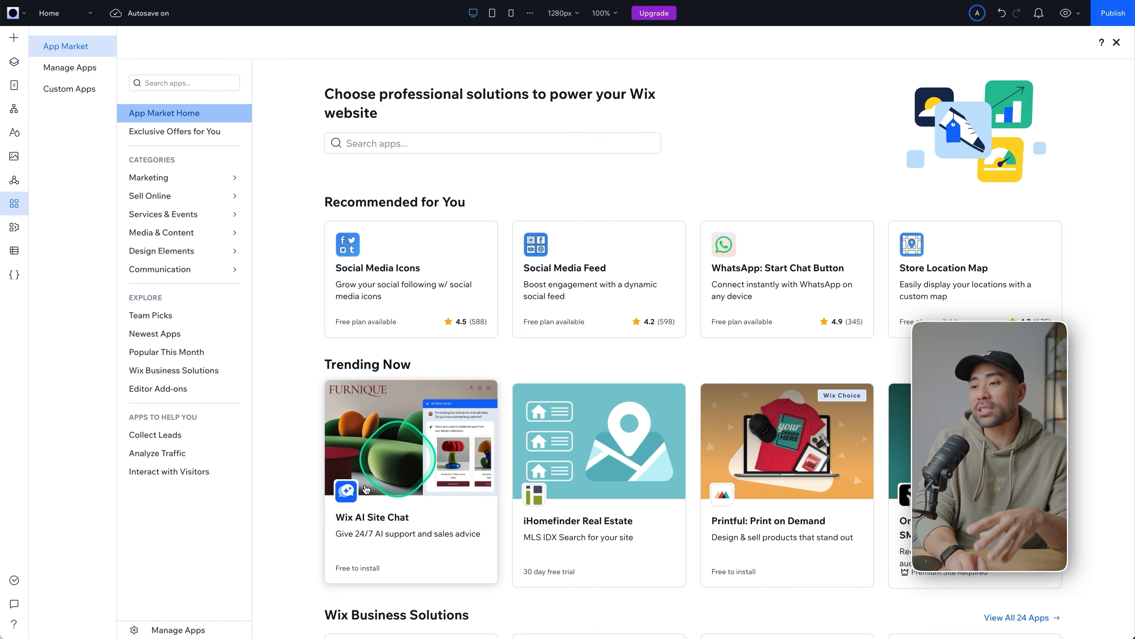
click(434, 501)
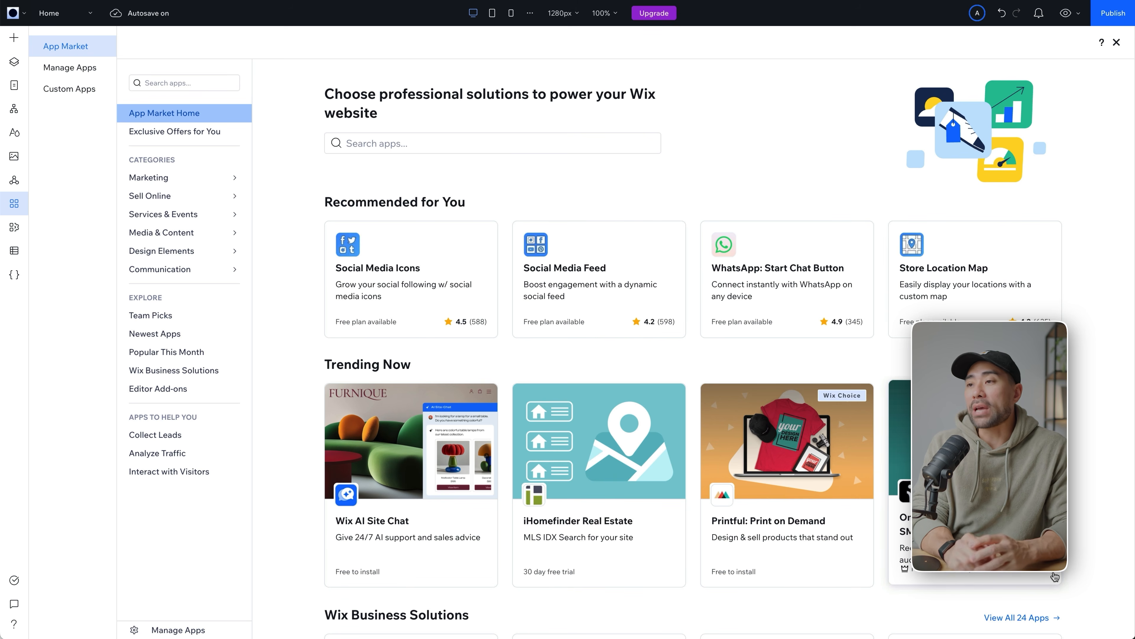
scroll(1055, 577, down, 3)
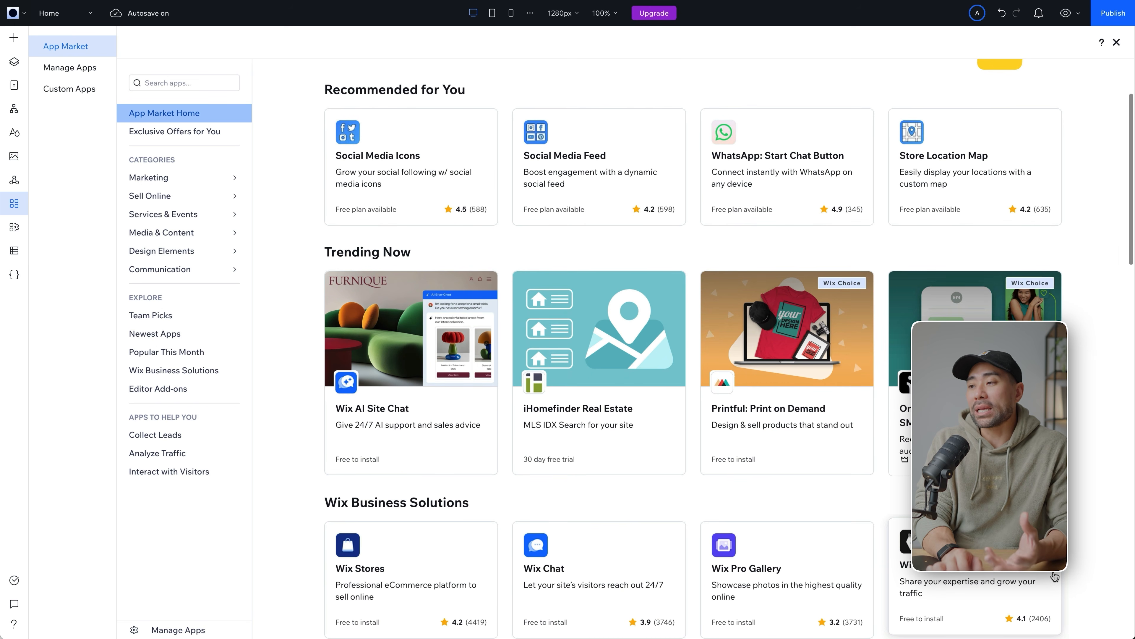
scroll(1055, 577, down, 1)
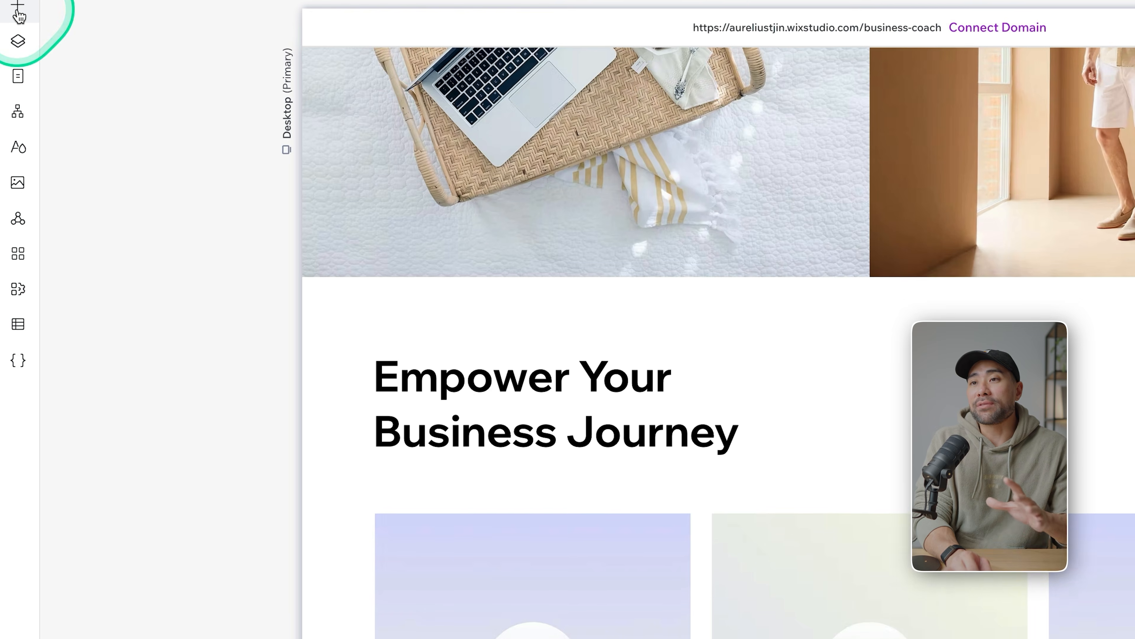
Step: Look through the Bookings, Events and Community elements that can be added to the site
click(18, 11)
click(138, 335)
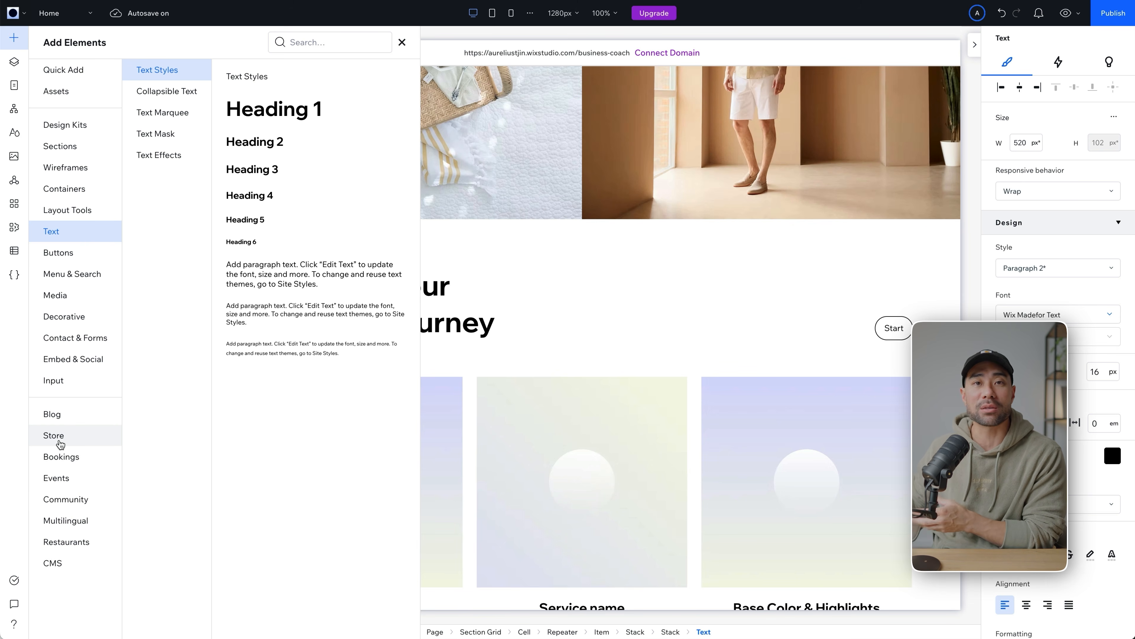
click(58, 465)
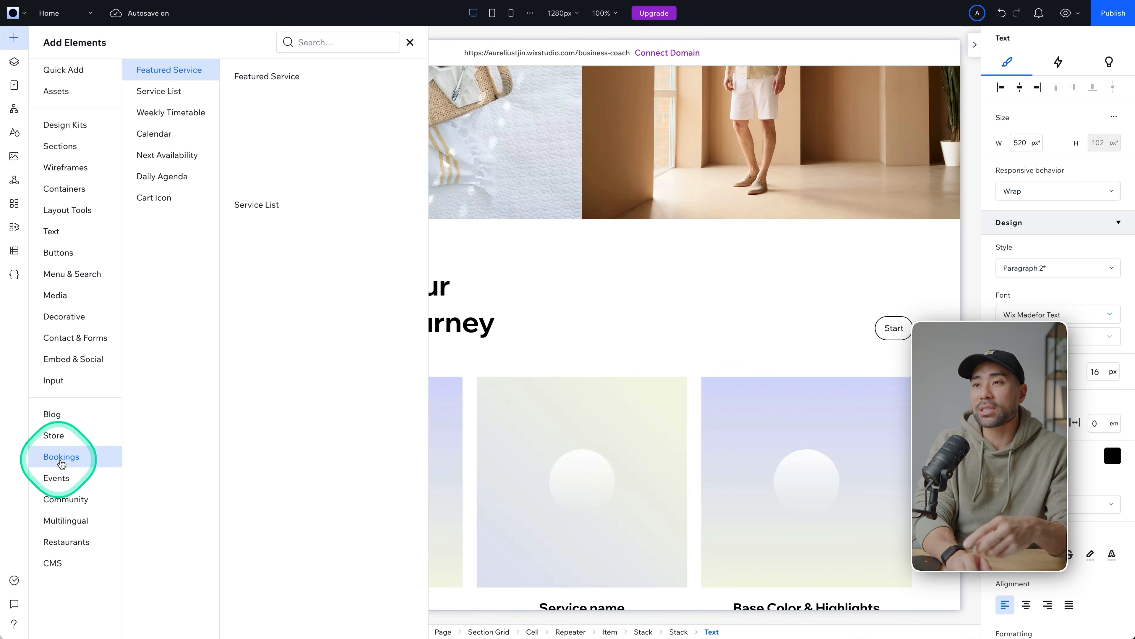
click(67, 482)
click(71, 499)
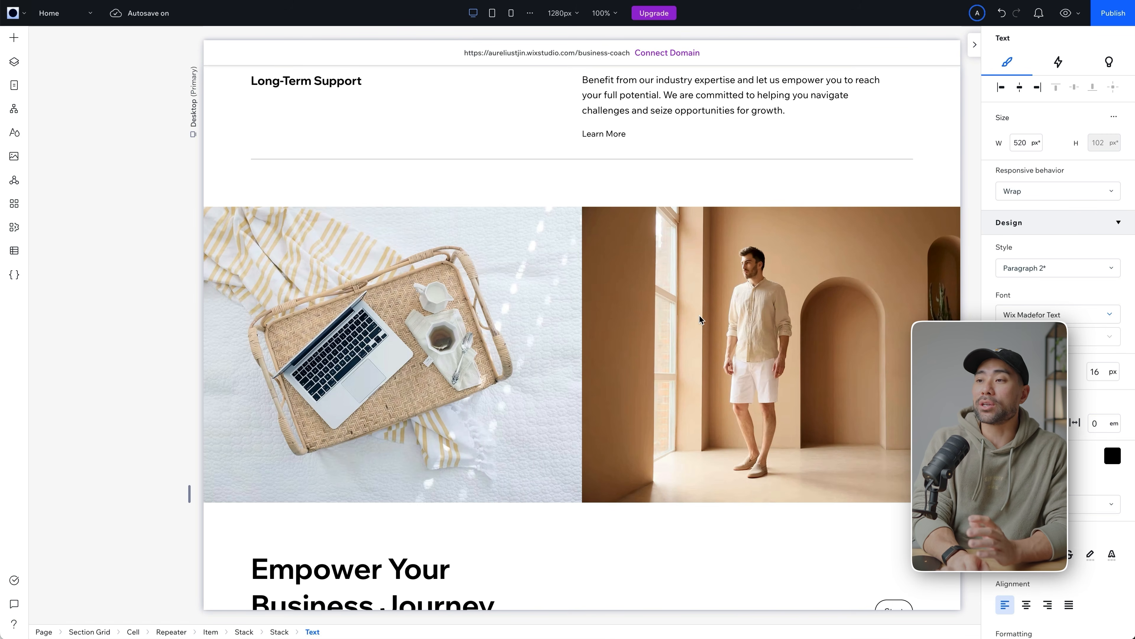
Step: Collapse the inspector and examine the home page's layout at the Mobile breakpoint
click(976, 50)
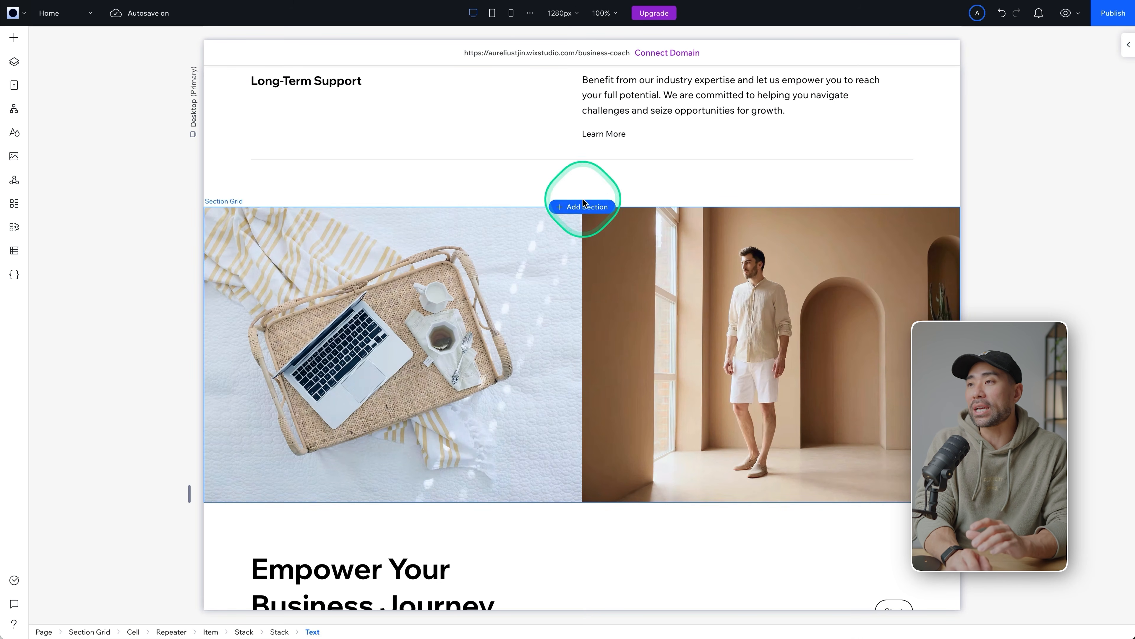
click(511, 13)
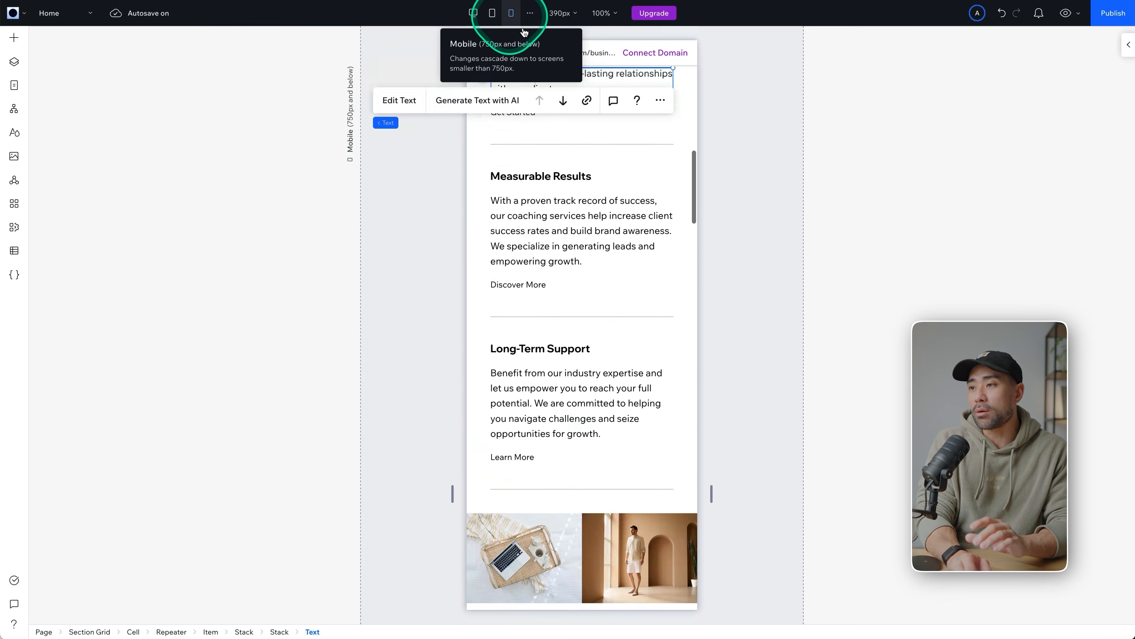
scroll(630, 394, down, 10)
scroll(630, 394, up, 3)
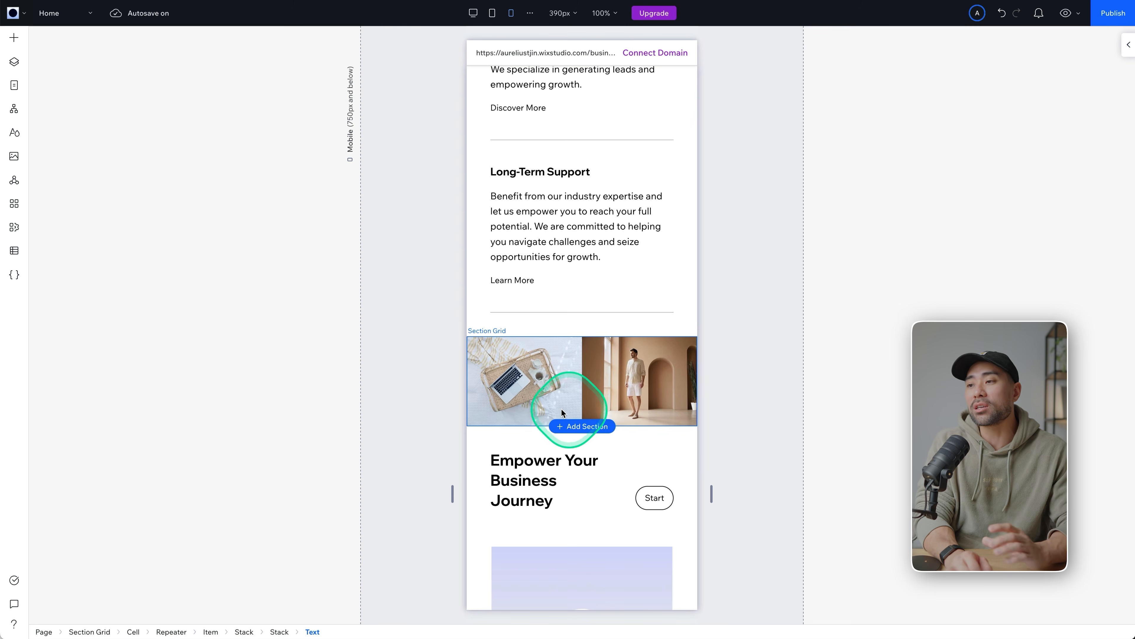
Step: Generate a responsive AI design for the two-image section grid on Desktop and preview it at the Mobile breakpoint
click(570, 355)
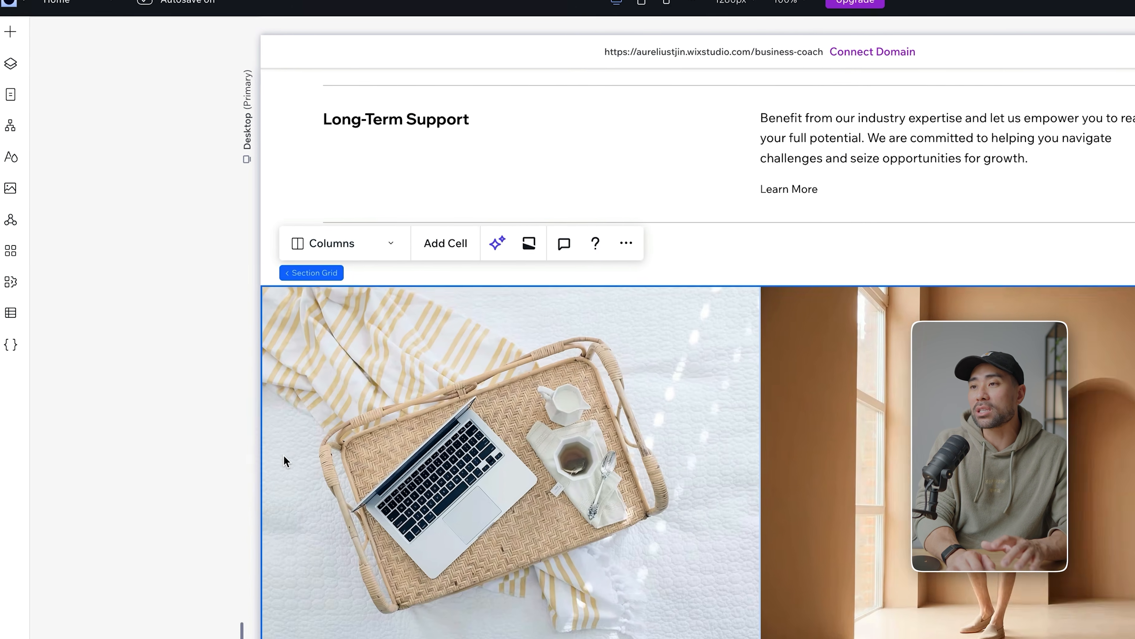
click(381, 199)
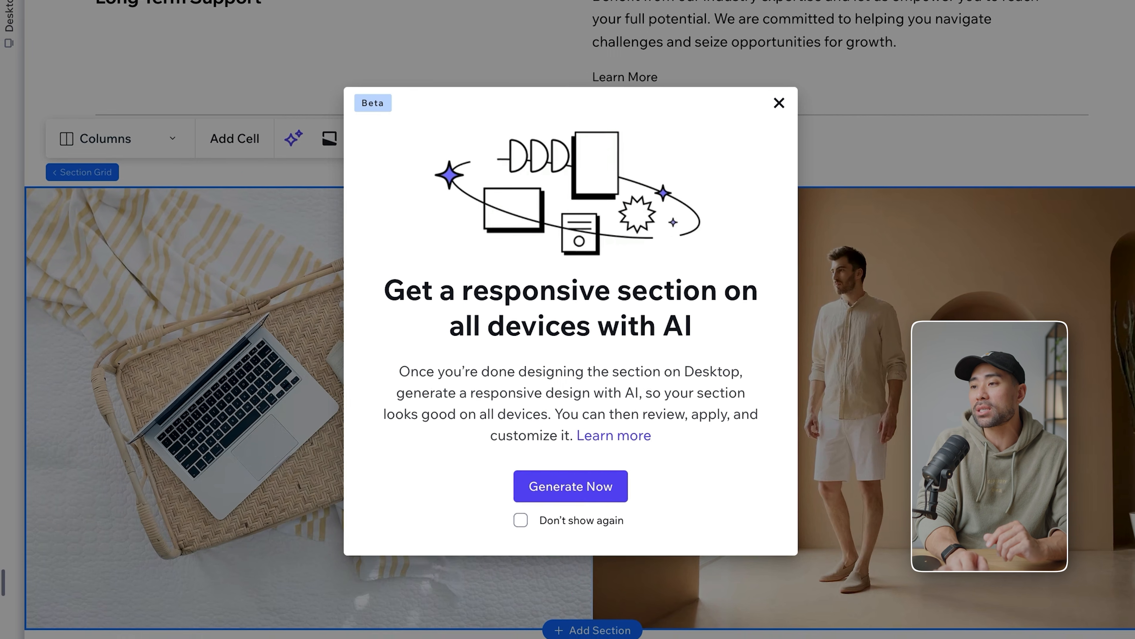
click(877, 630)
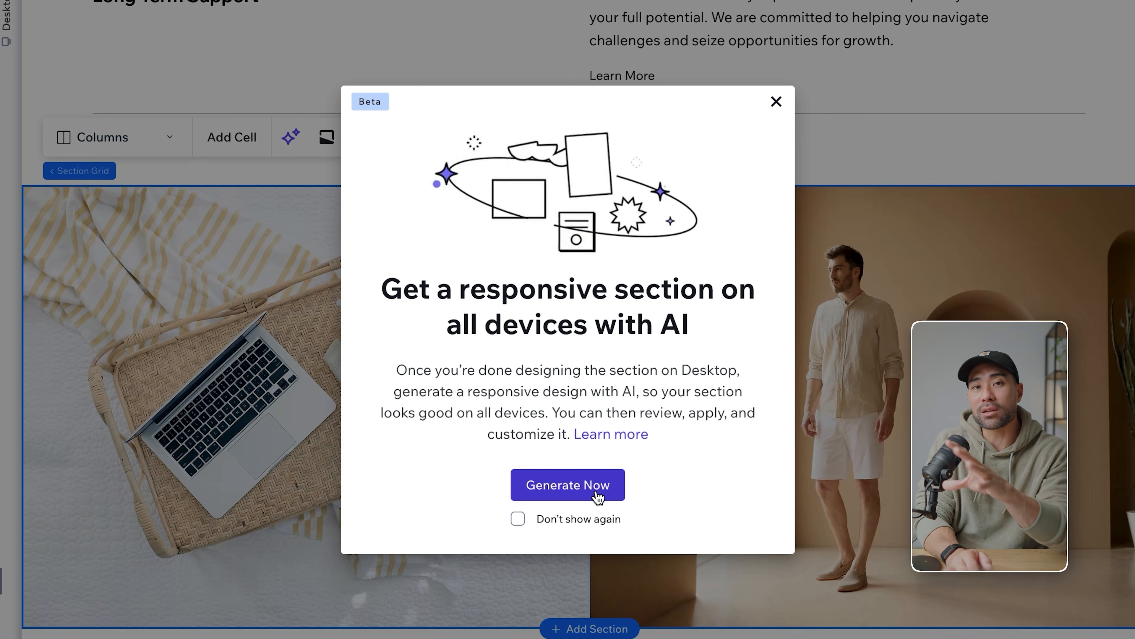
click(596, 493)
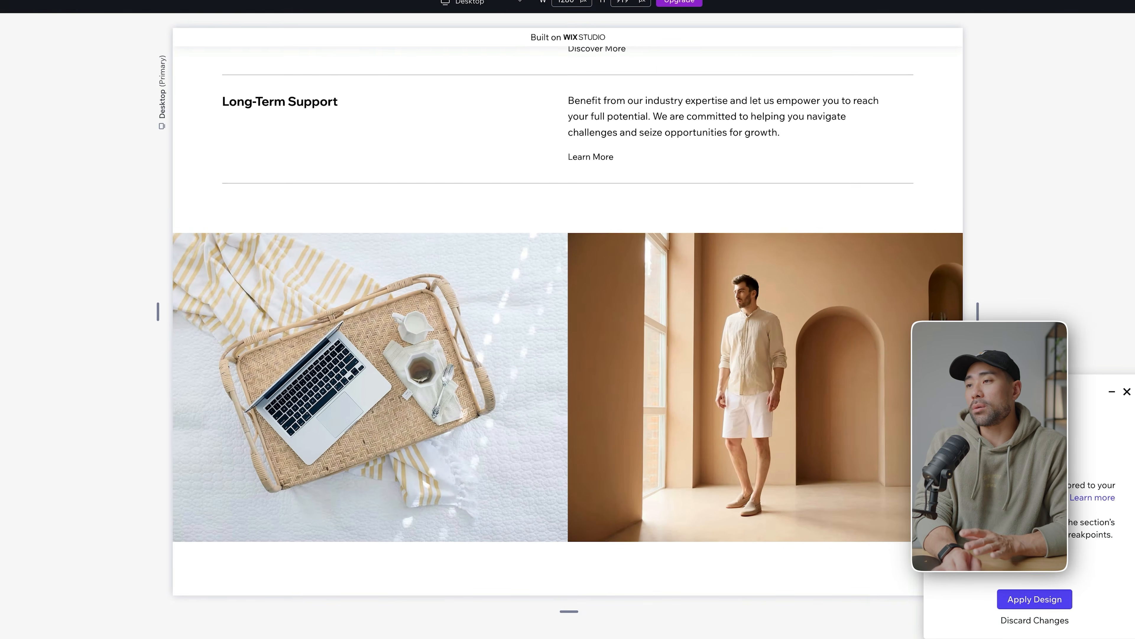
click(501, 13)
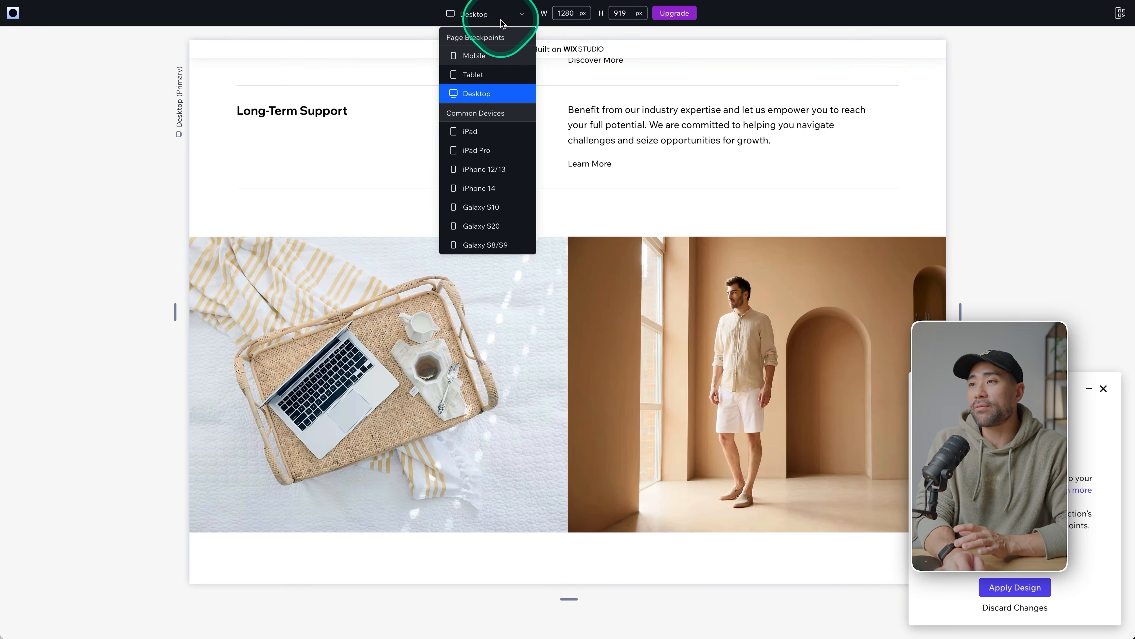
click(472, 55)
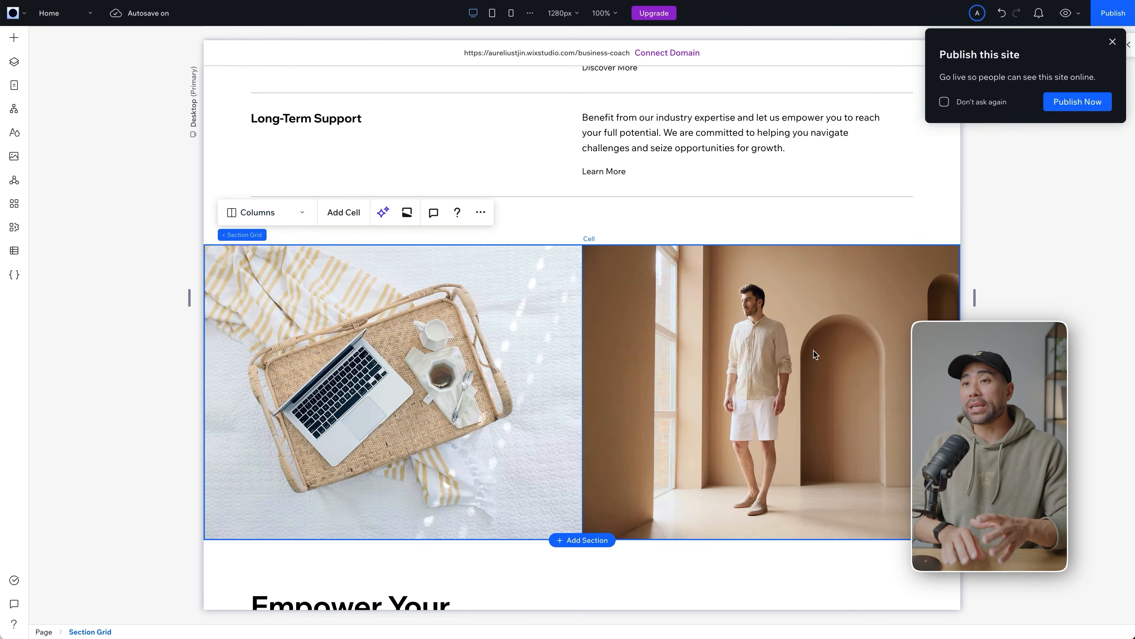
Step: Examine the Desktop breakpoint and the page's viewport ranges in the Customize Breakpoints settings, and return to the page
click(15, 40)
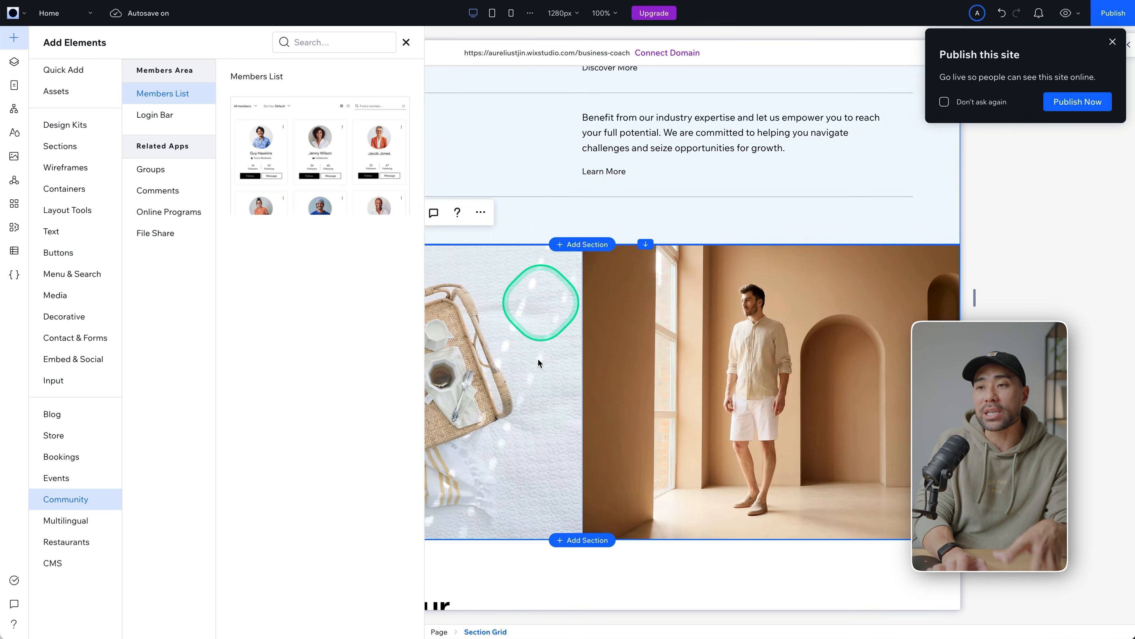
click(538, 360)
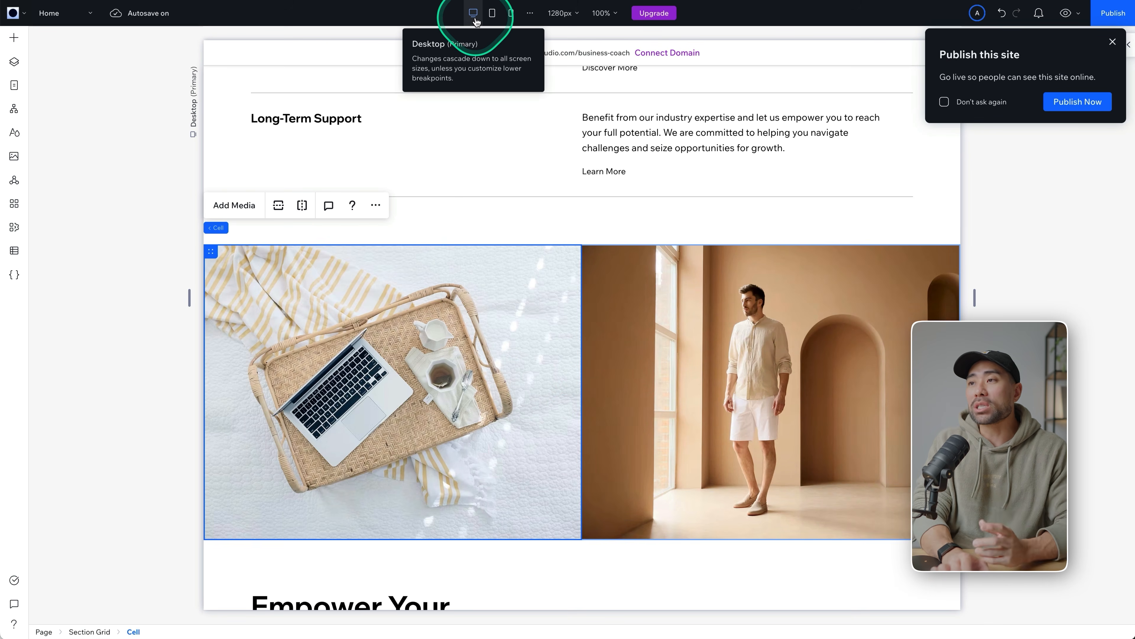
click(529, 14)
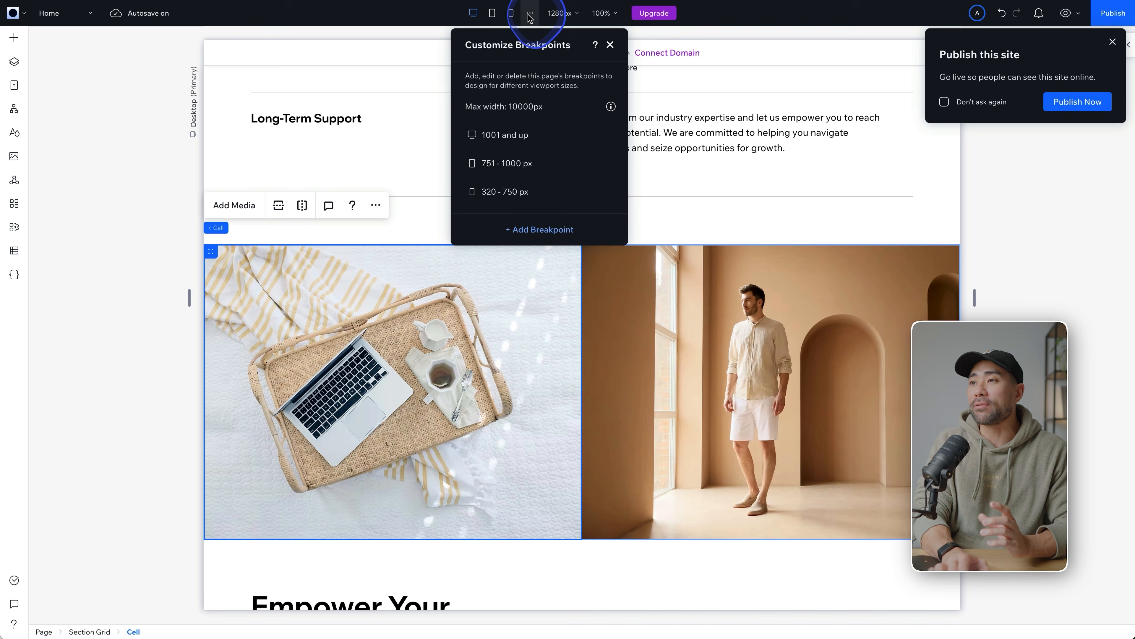
mouse_move(513, 189)
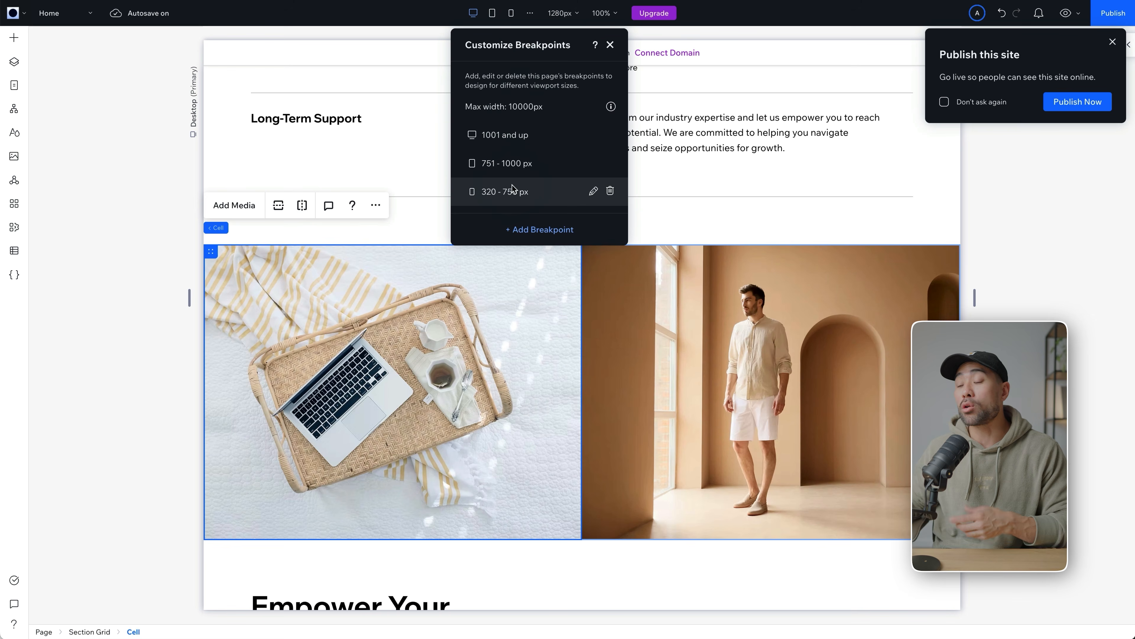
click(225, 537)
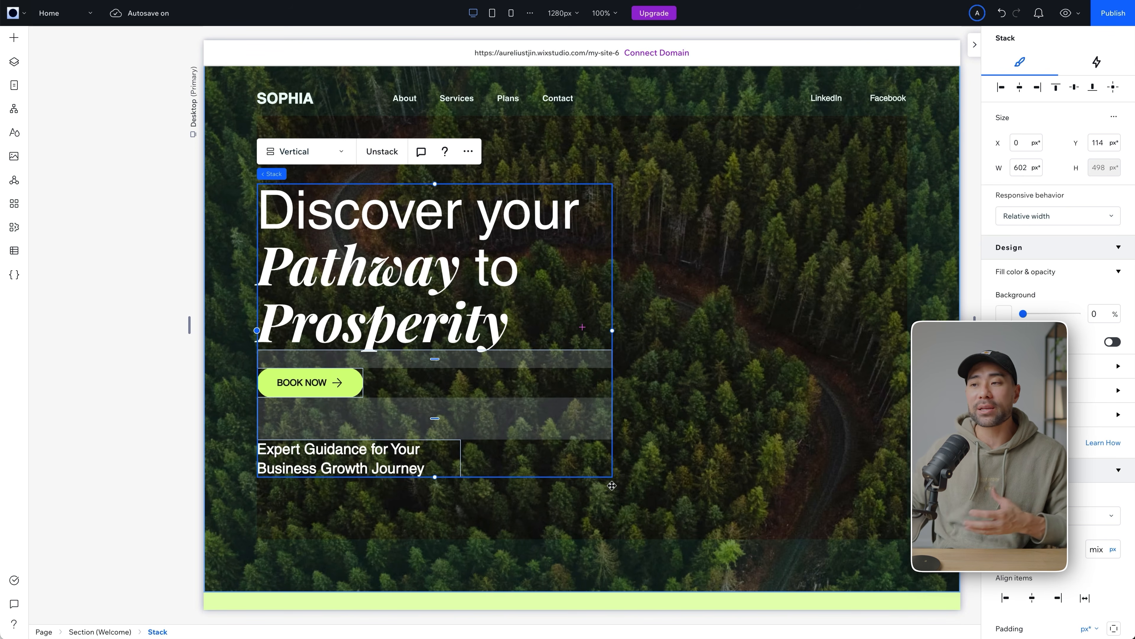
Step: Move the stack with the "Discover your Pathway to Prosperity" heading in the Welcome section to about X 269, Y 120 px
drag(426, 333, 565, 296)
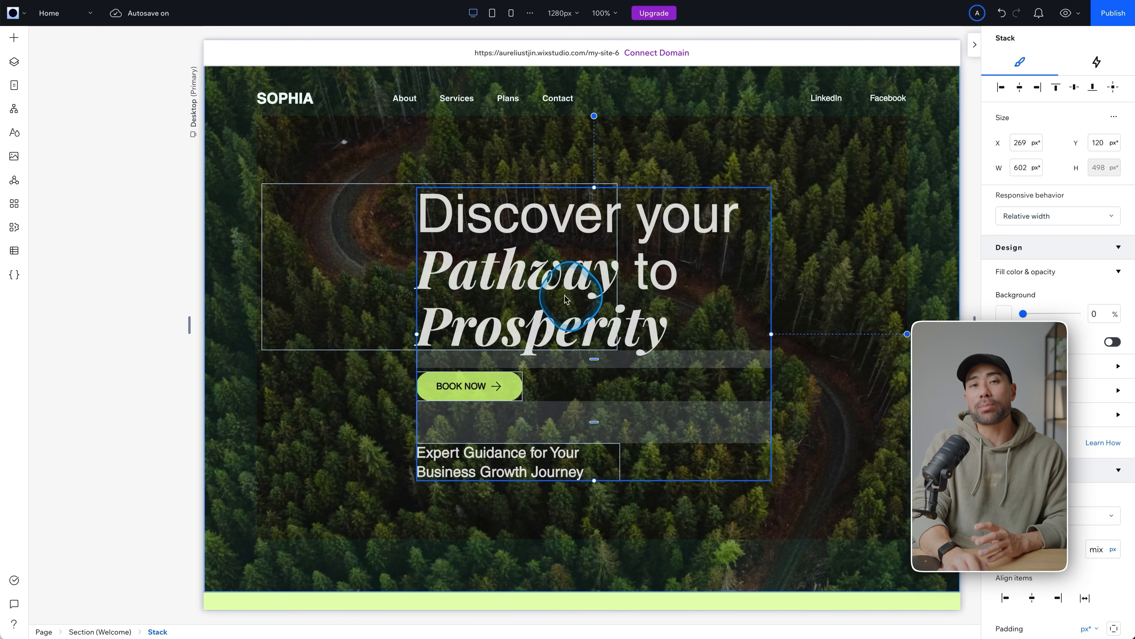